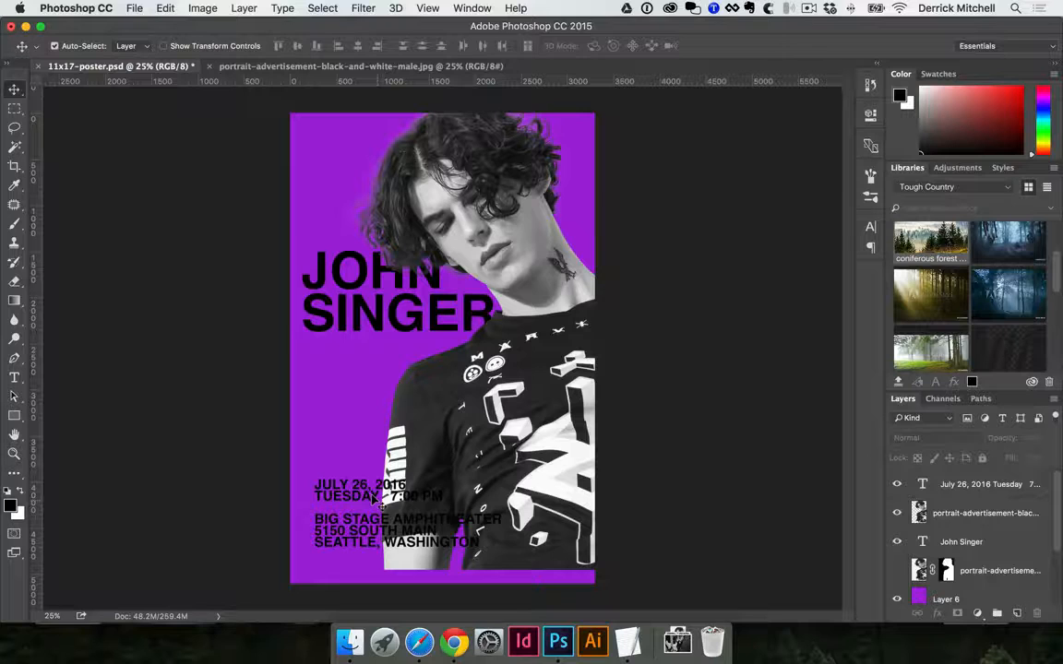
Nudge the event details text down and right, and try moving the portrait photo lower on the poster
mouse_move(372, 498)
mouse_down()
mouse_move(373, 454)
mouse_move(375, 508)
mouse_up()
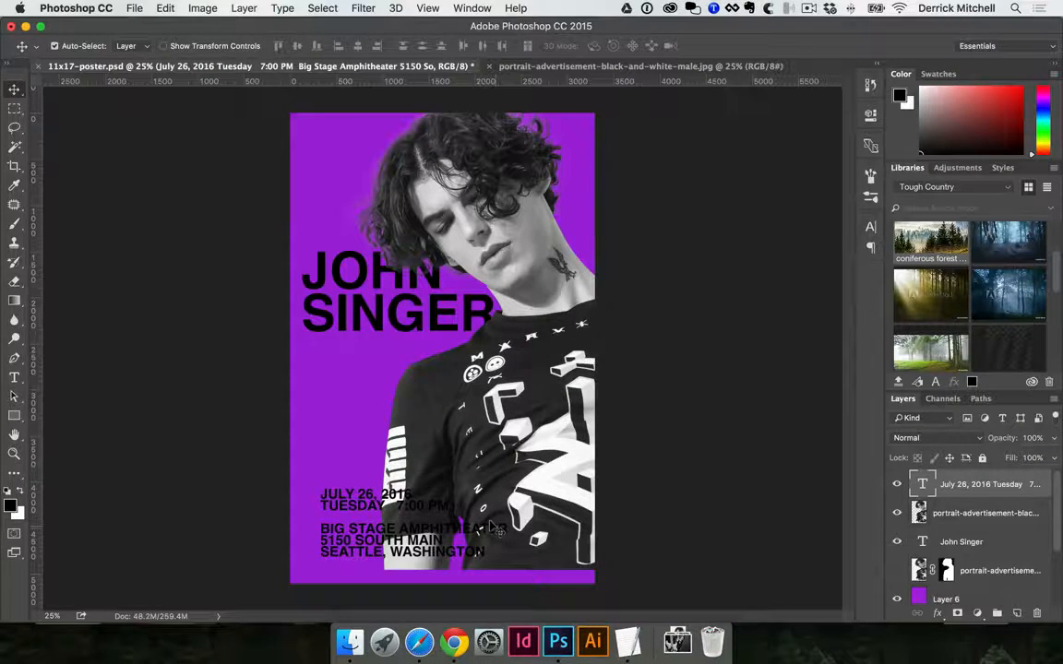
click(497, 369)
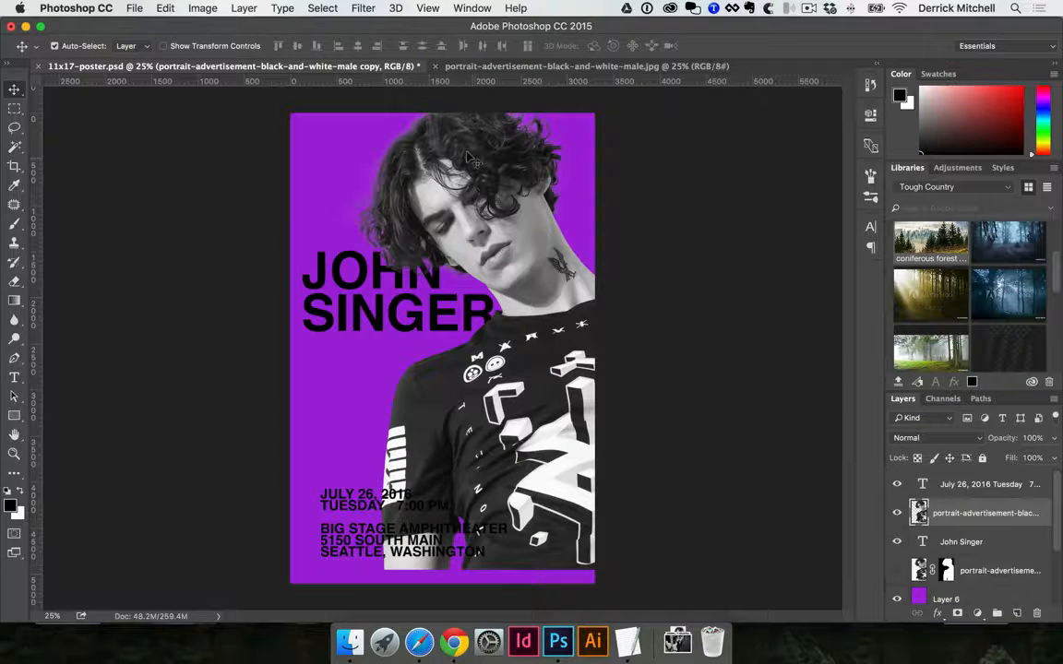
drag(478, 149, 478, 164)
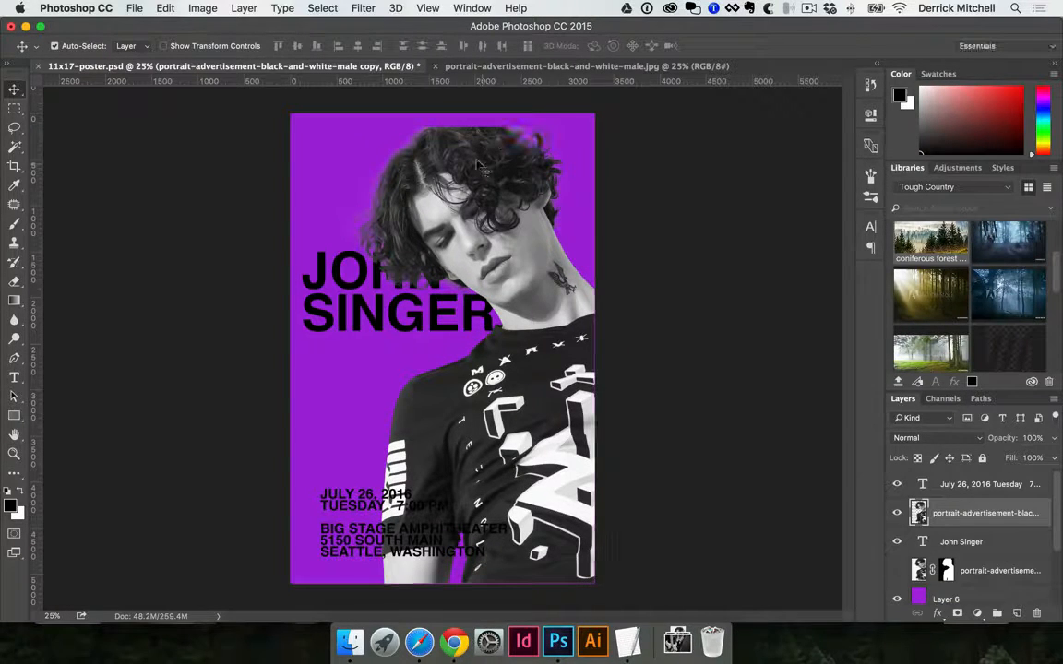
key(super+z)
drag(476, 161, 476, 181)
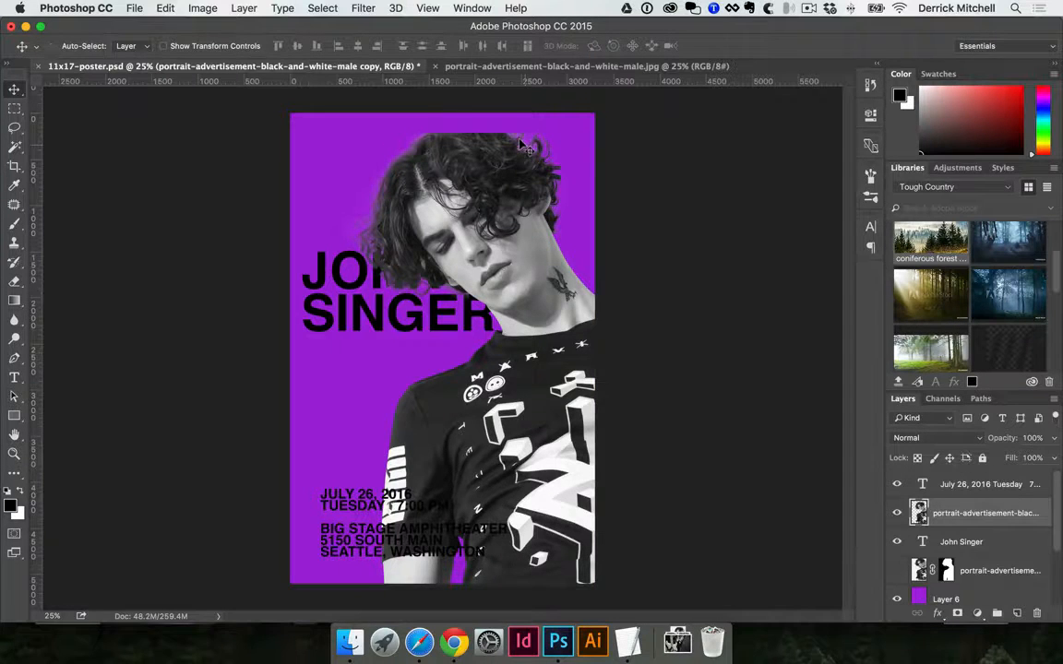
key(super+z)
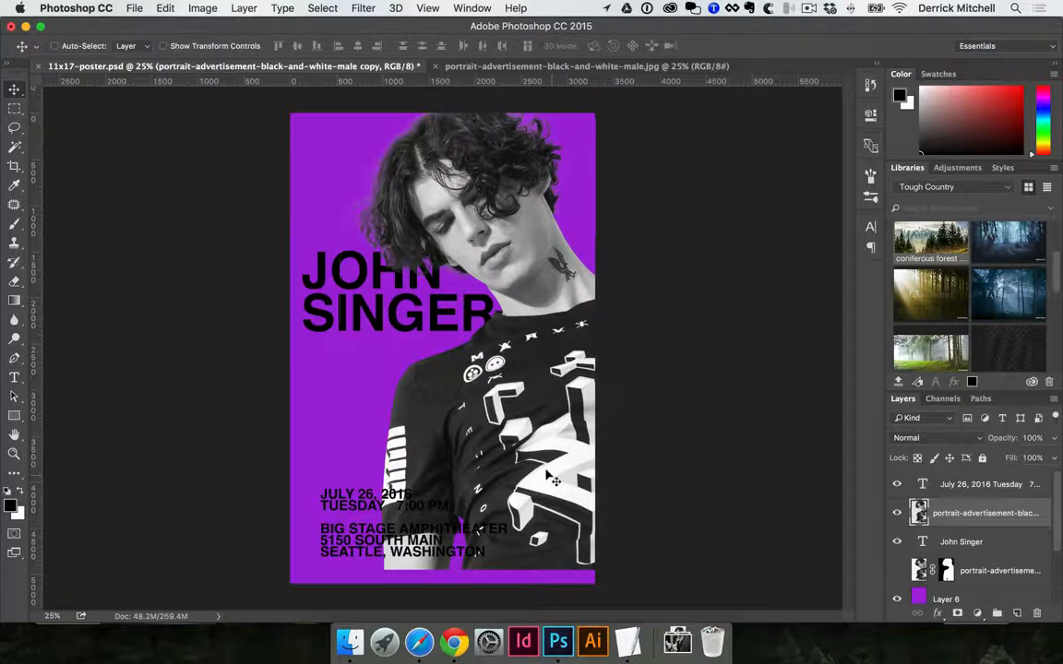
Scale the portrait photo up to about 103.8% from its upper-right corner so it reaches the poster's bottom edge
key(super+t)
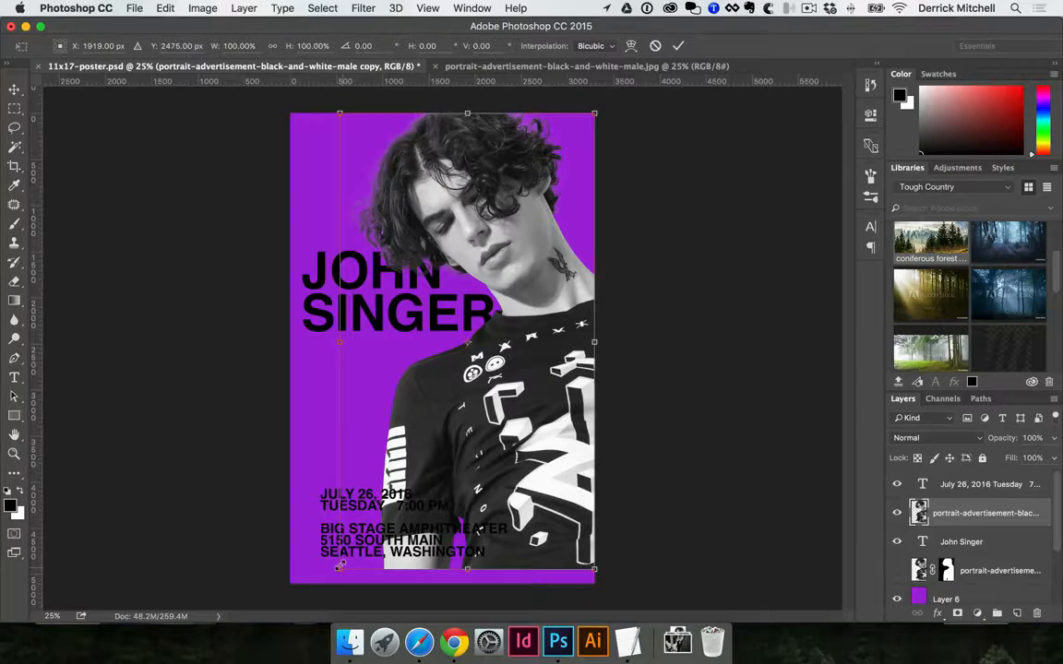
drag(339, 567, 350, 597)
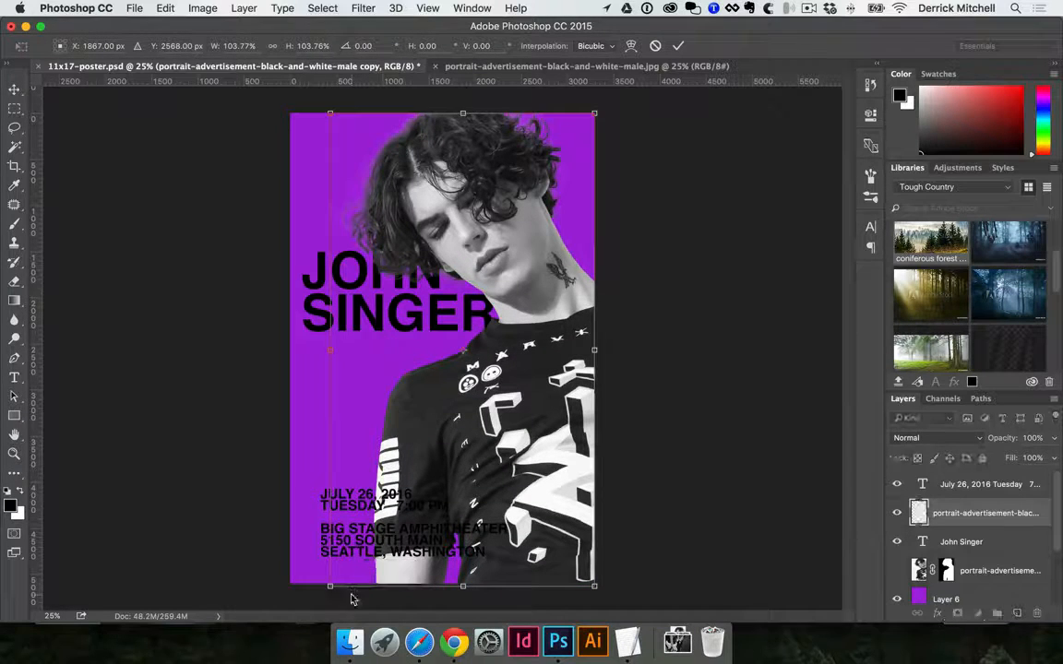
key(Return)
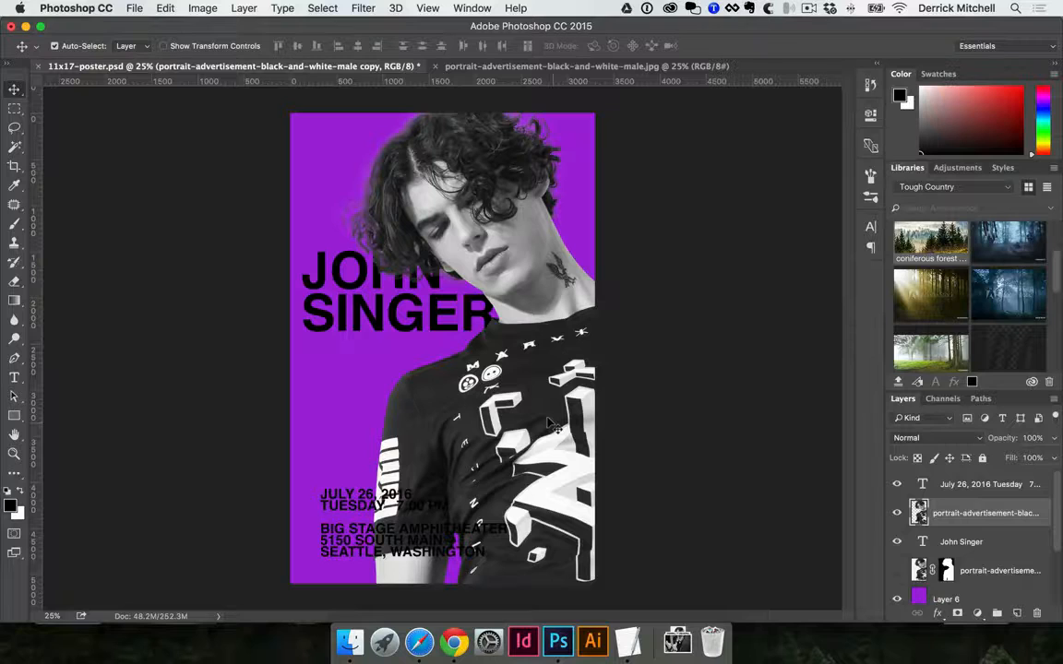
Put 7:00 PM on its own line in the event details text and place the block just below the large title
drag(366, 494, 351, 422)
key(t)
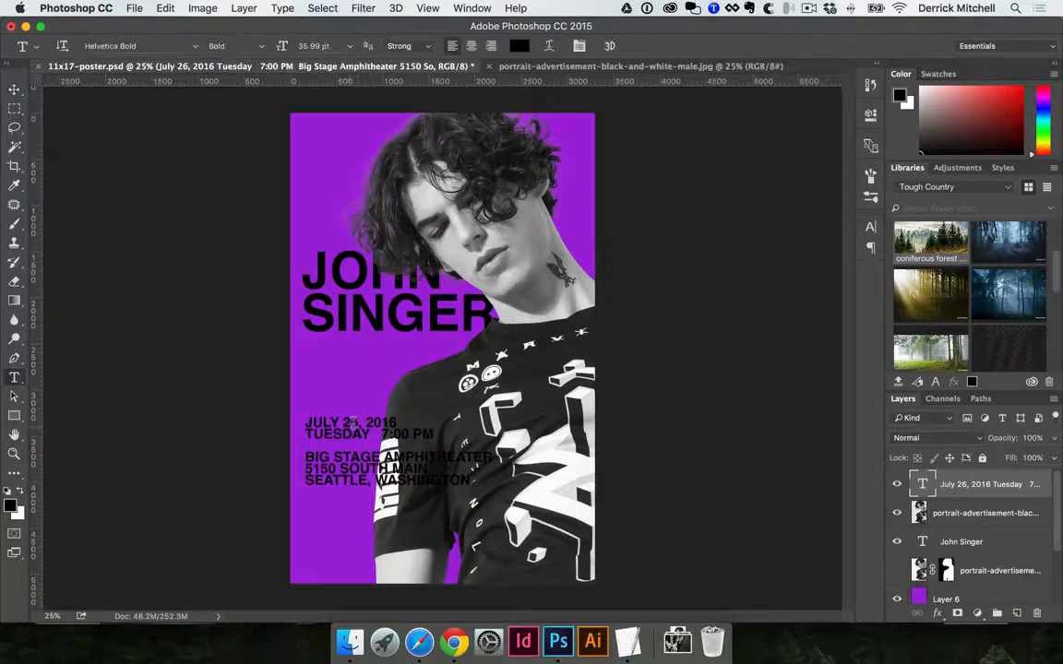
click(379, 433)
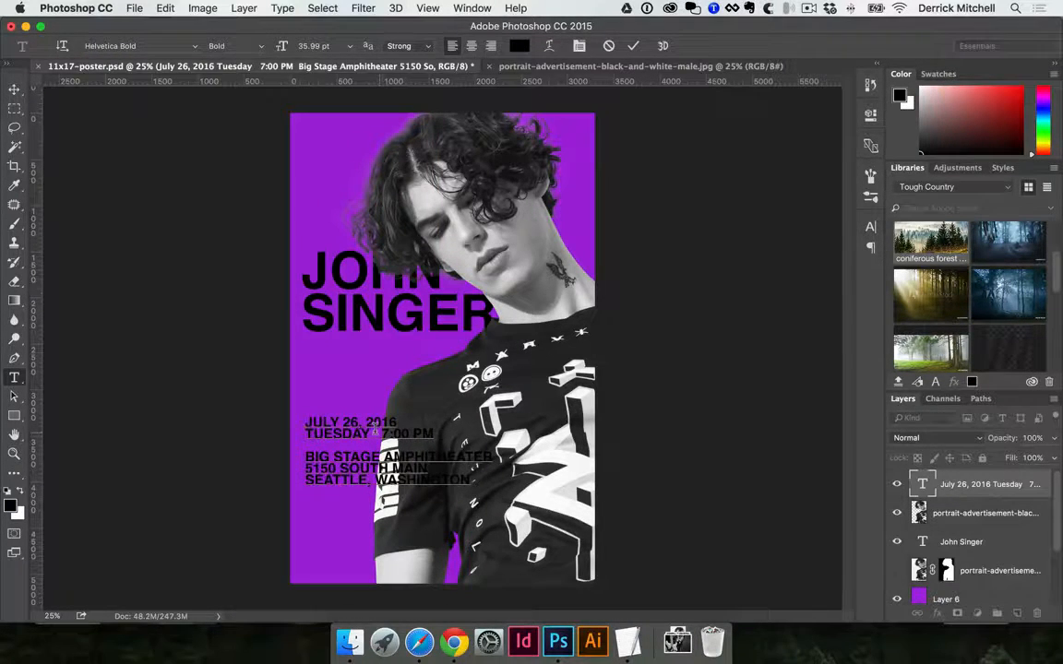
key(Return)
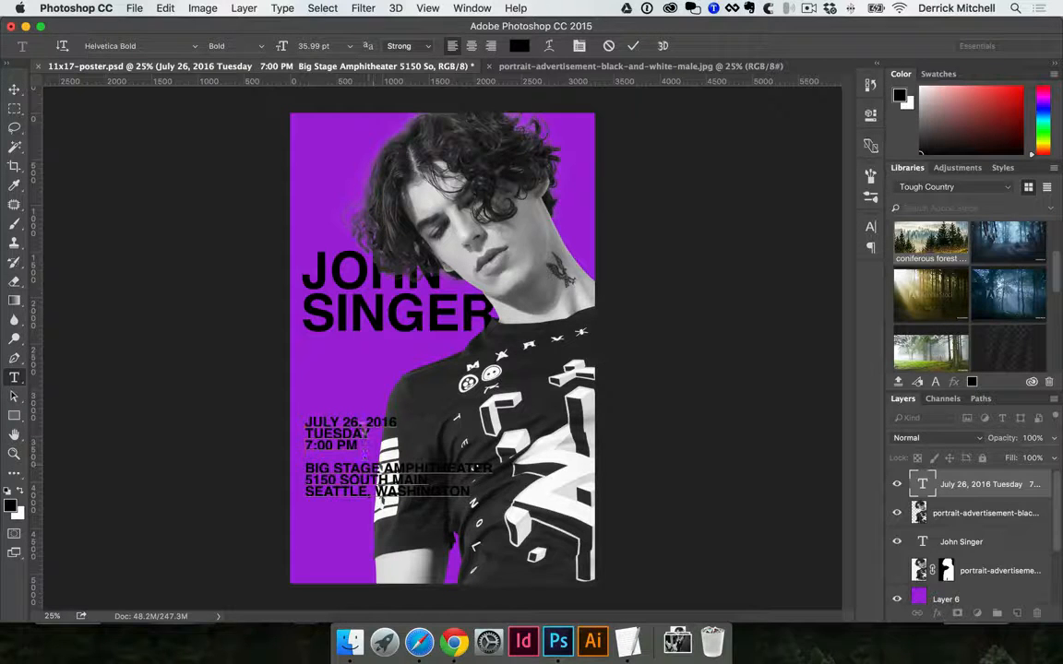
key(super+Return)
key(v)
drag(381, 430, 381, 375)
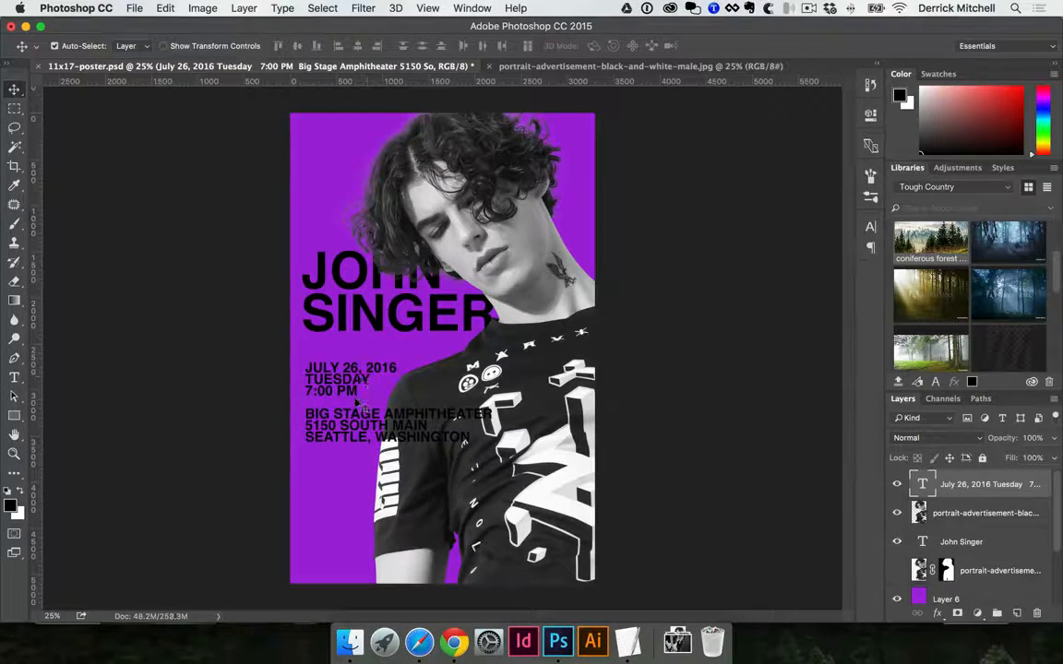
Cut the three venue and address lines out of the event details text
key(t)
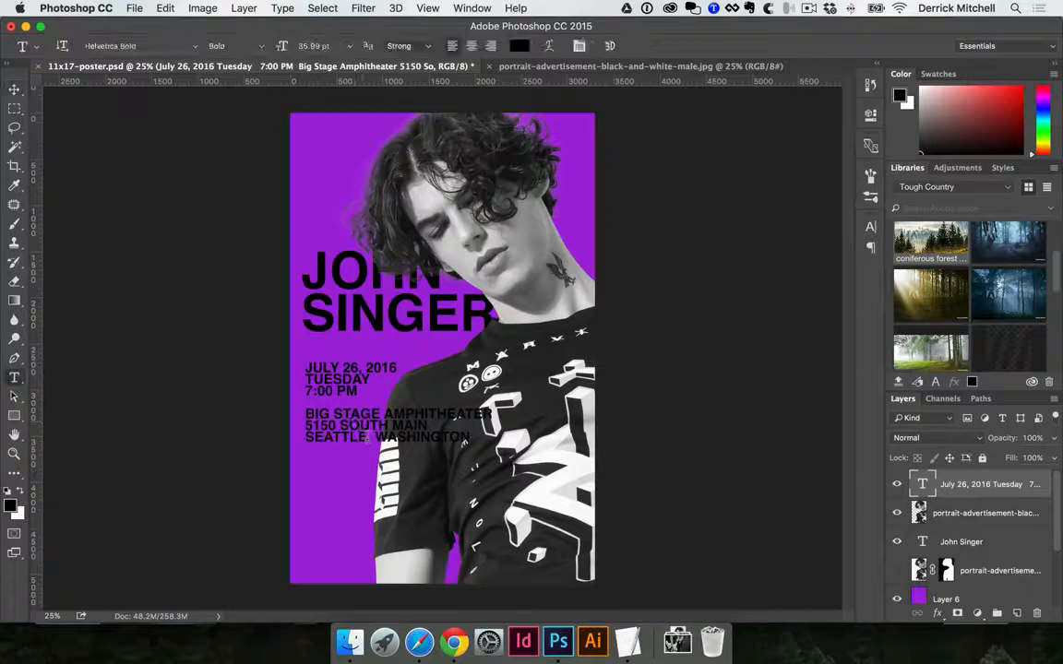
click(304, 406)
drag(305, 412, 466, 442)
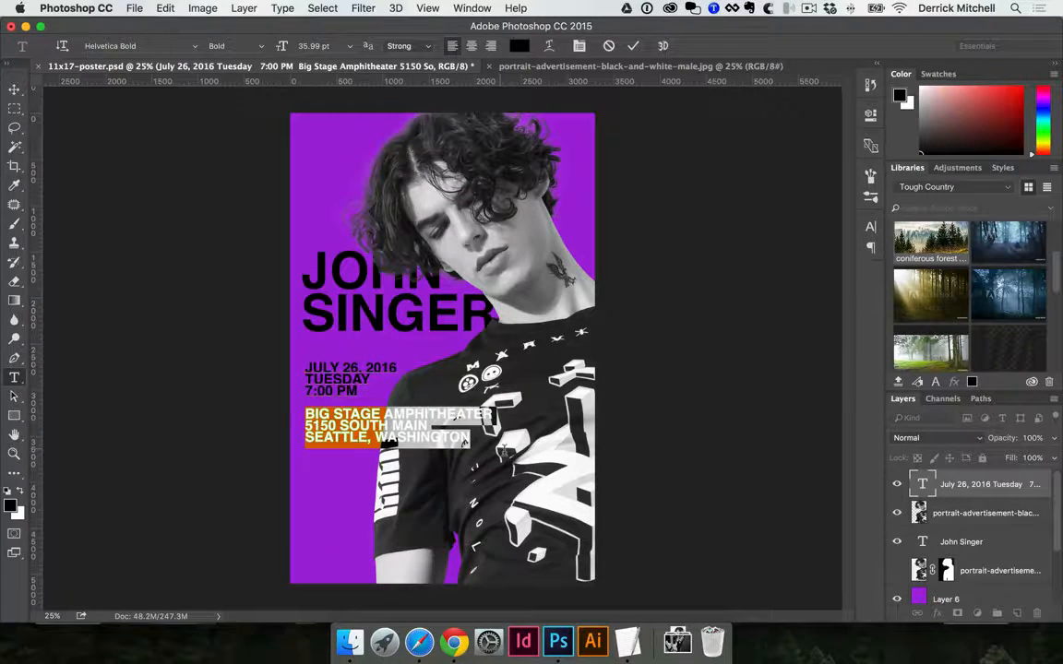
key(BackSpace)
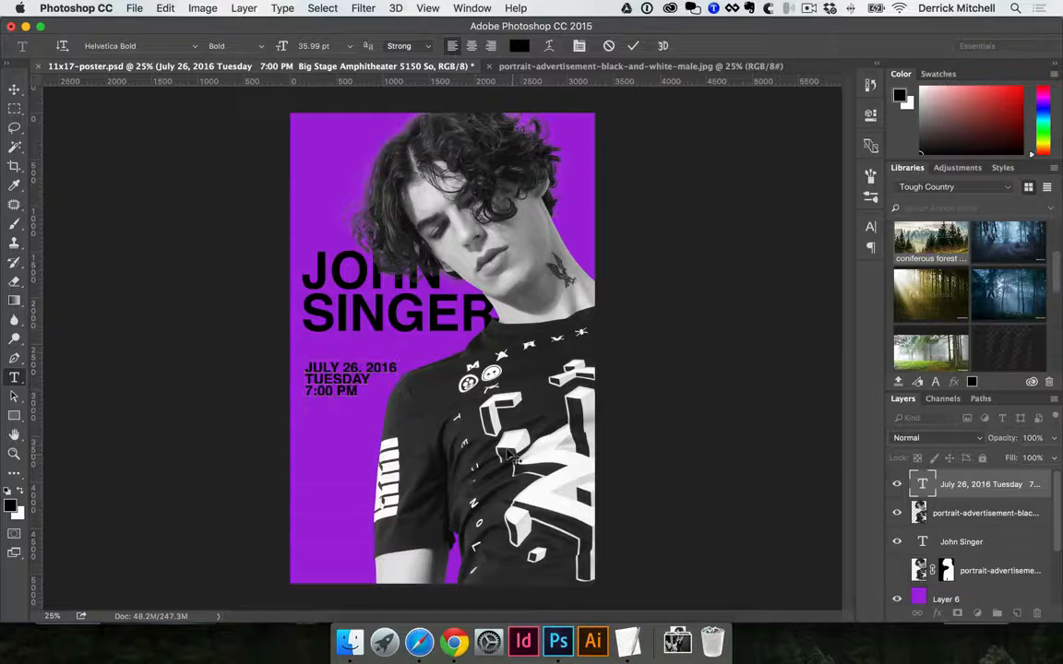
key(ctrl+Return)
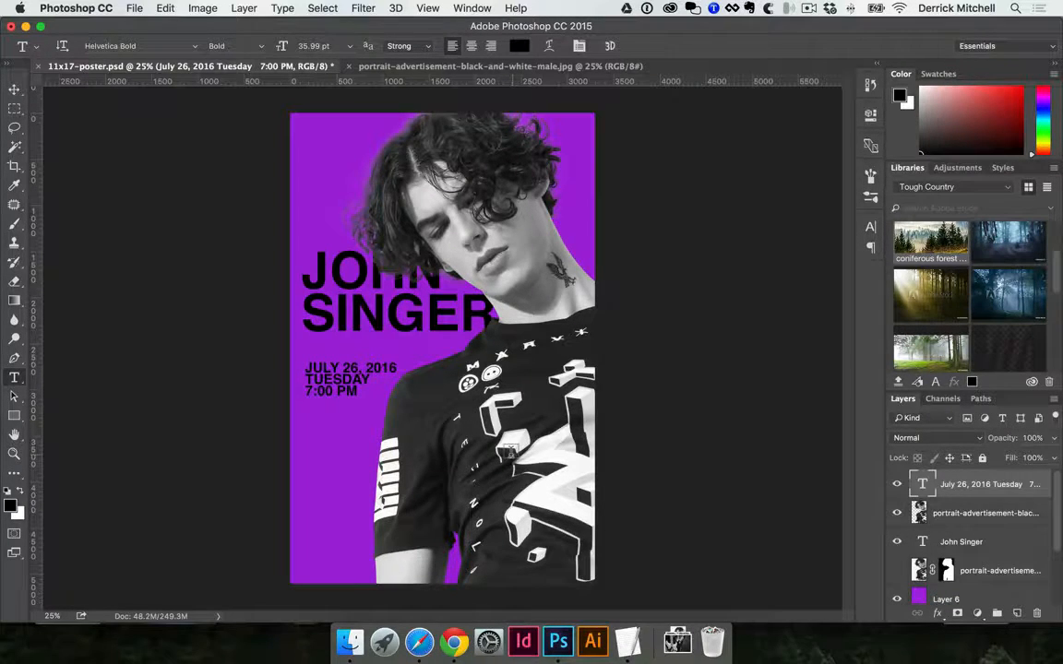
Paste the venue lines as a separate 12 pt text layer lower on the purple area, aligned with the title's left edge
click(312, 474)
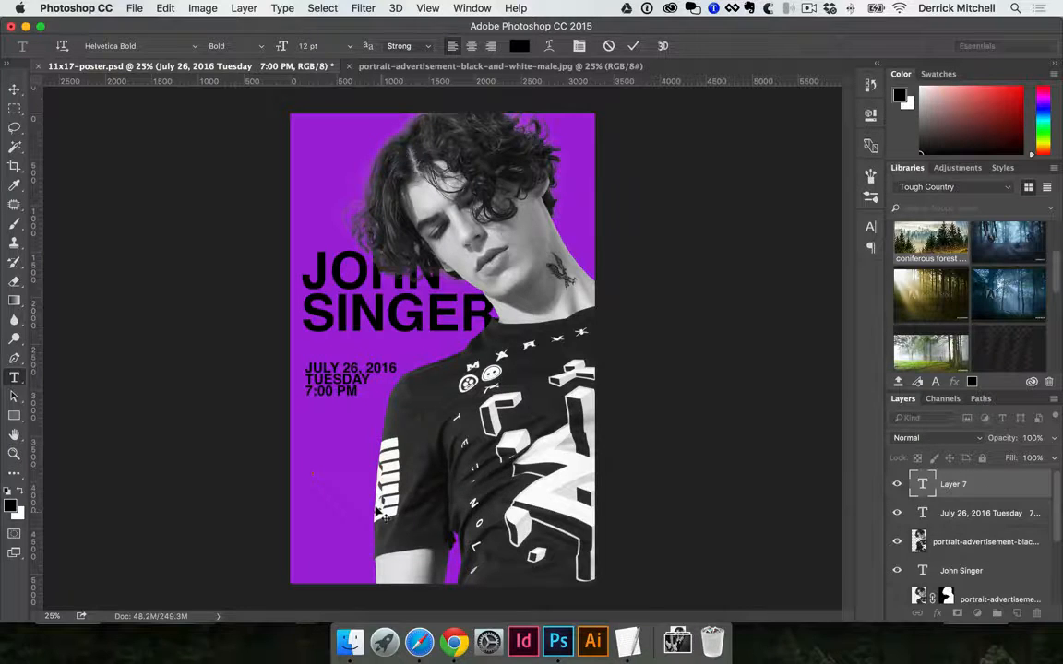
text(Big Stage Amphitheater 5150 South Main Seattle, Washington)
key(ctrl+Return)
key(v)
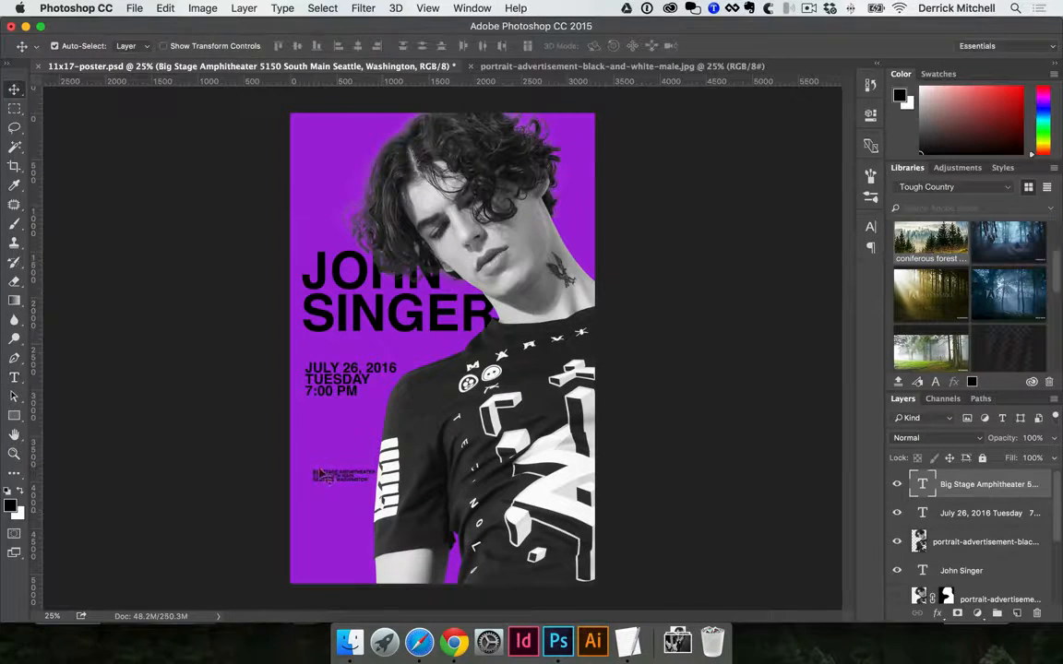
drag(319, 471, 310, 468)
Increase the leading of all lines in the small venue address text
key(t)
click(323, 472)
key(ctrl+a)
key(ctrl+Return)
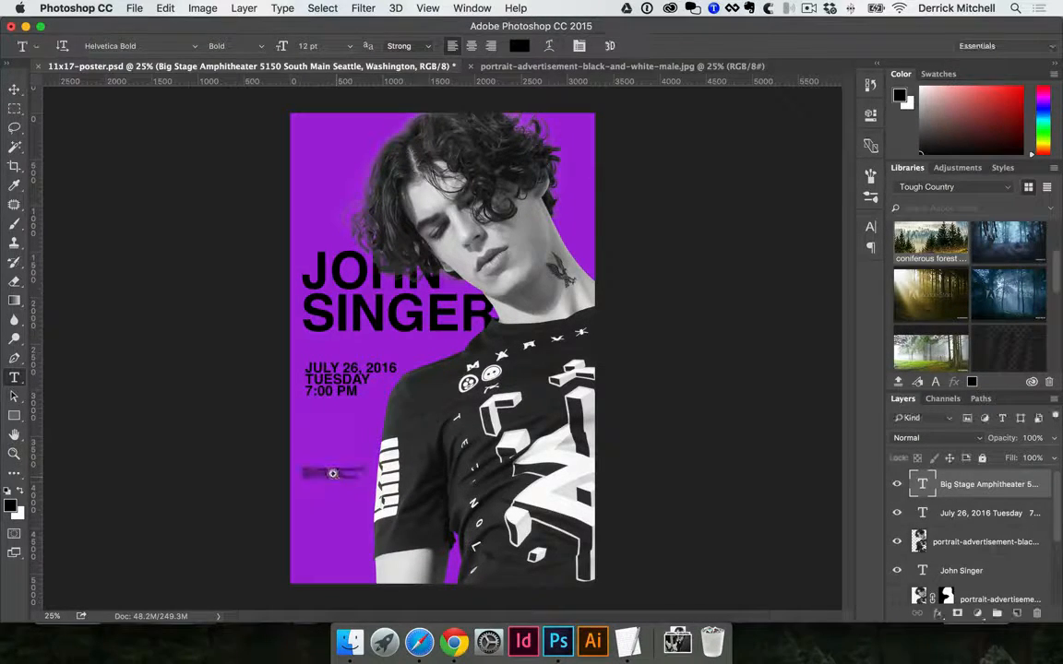
super+click(333, 474)
super+click(468, 495)
super+click(576, 406)
drag(561, 238, 550, 565)
super+click(315, 365)
drag(323, 367, 352, 334)
key(super+a)
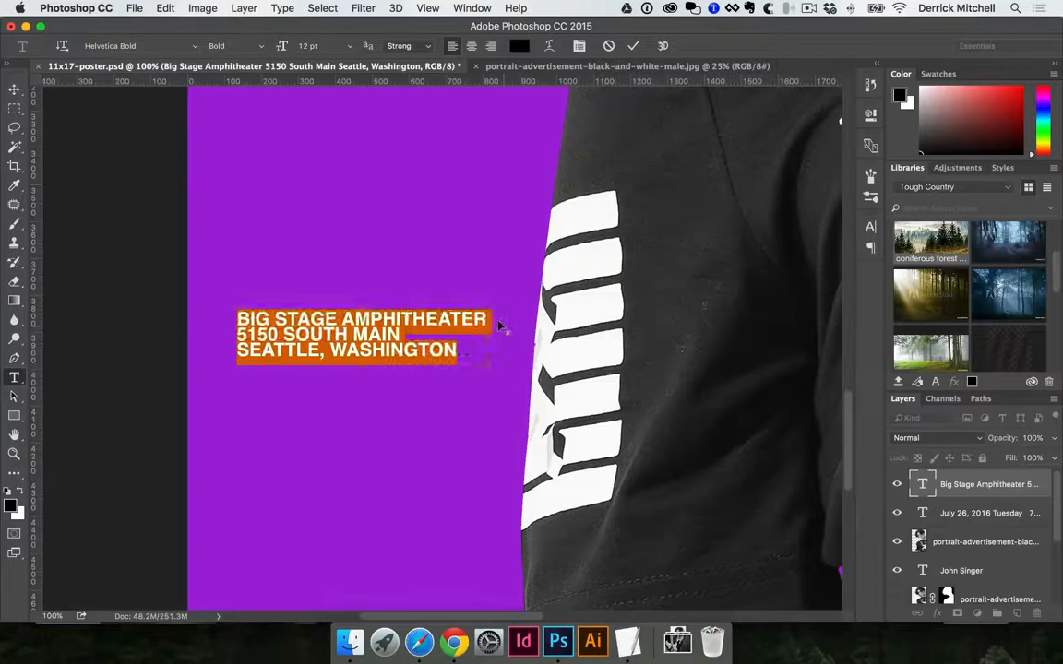
key(super+alt+Down)
key(super+Return)
key(v)
alt+click(438, 344)
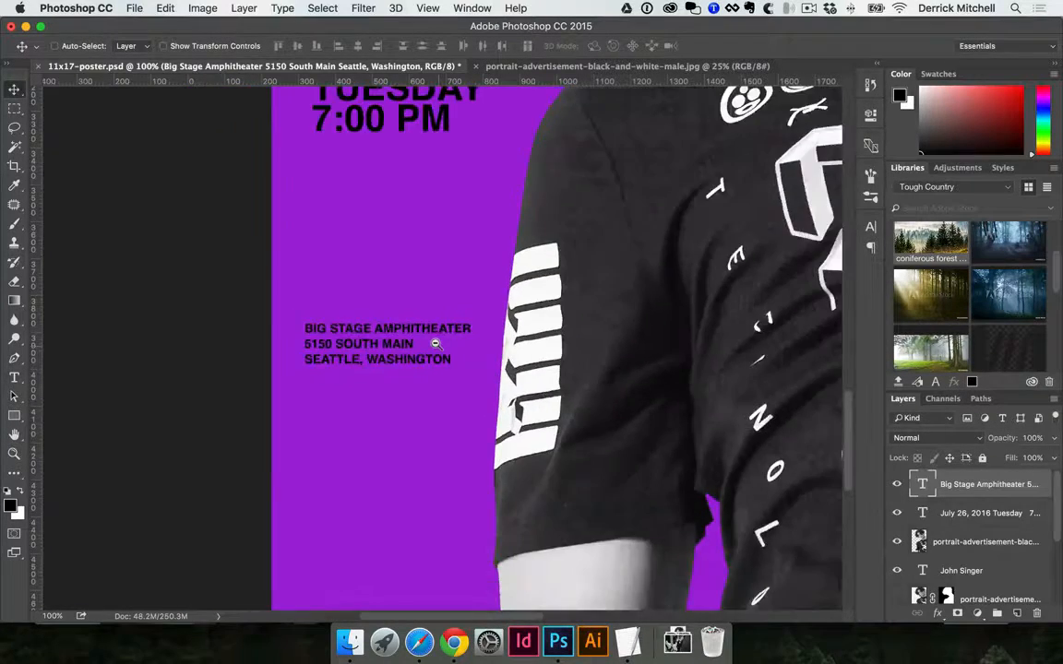
alt+click(437, 344)
alt+click(439, 345)
alt+click(533, 302)
alt+click(534, 302)
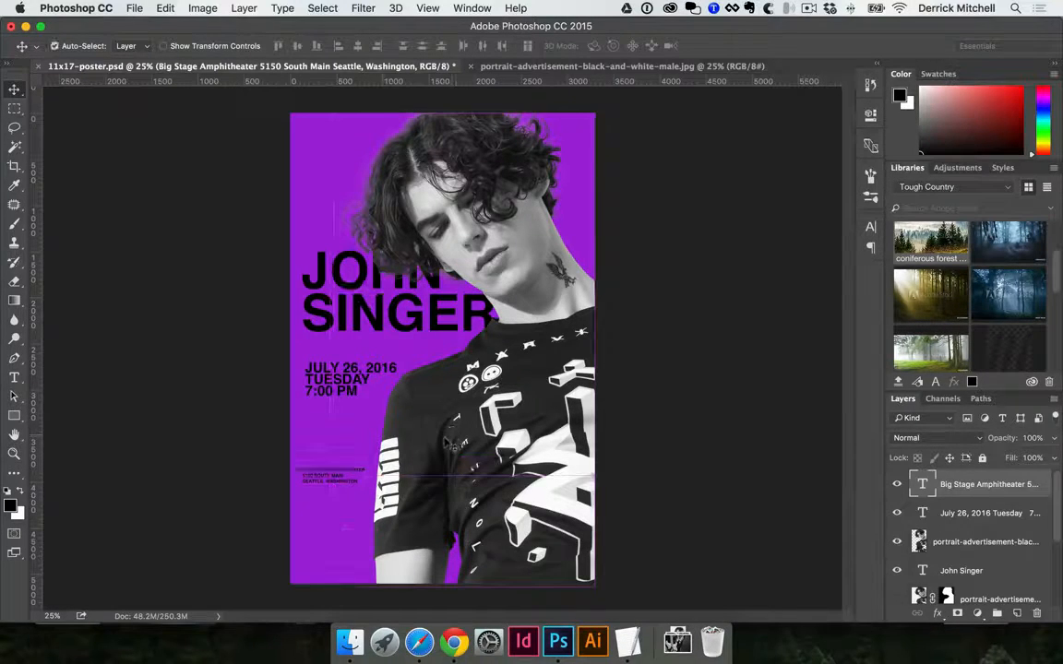
Scale the portrait photo down to about 95.5% from its upper-right corner, leaving a purple strip below it
click(416, 406)
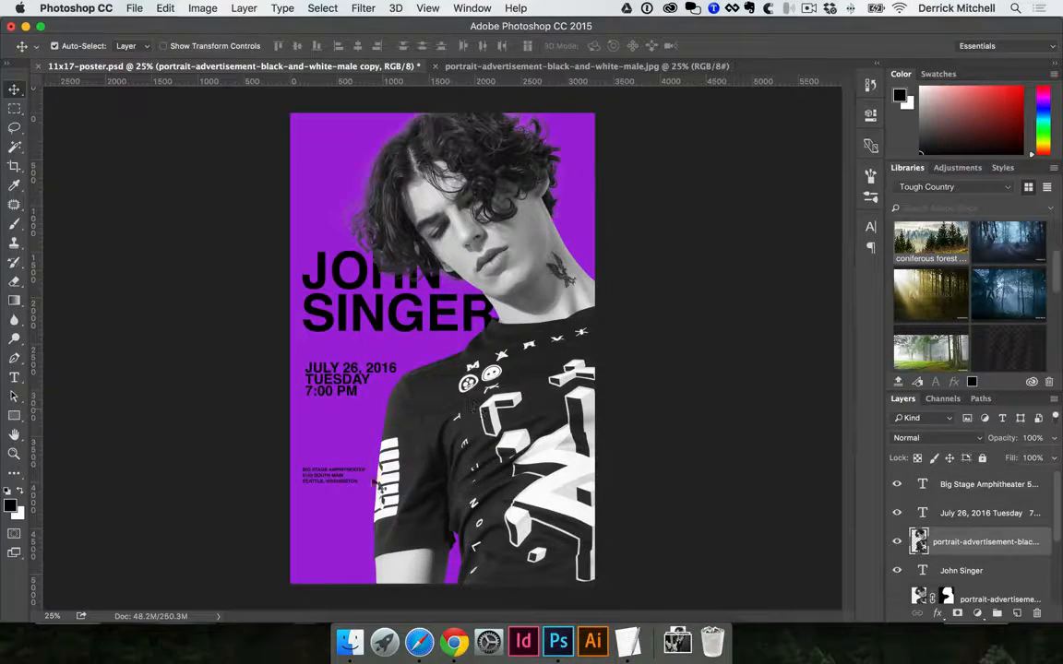
key(ctrl+t)
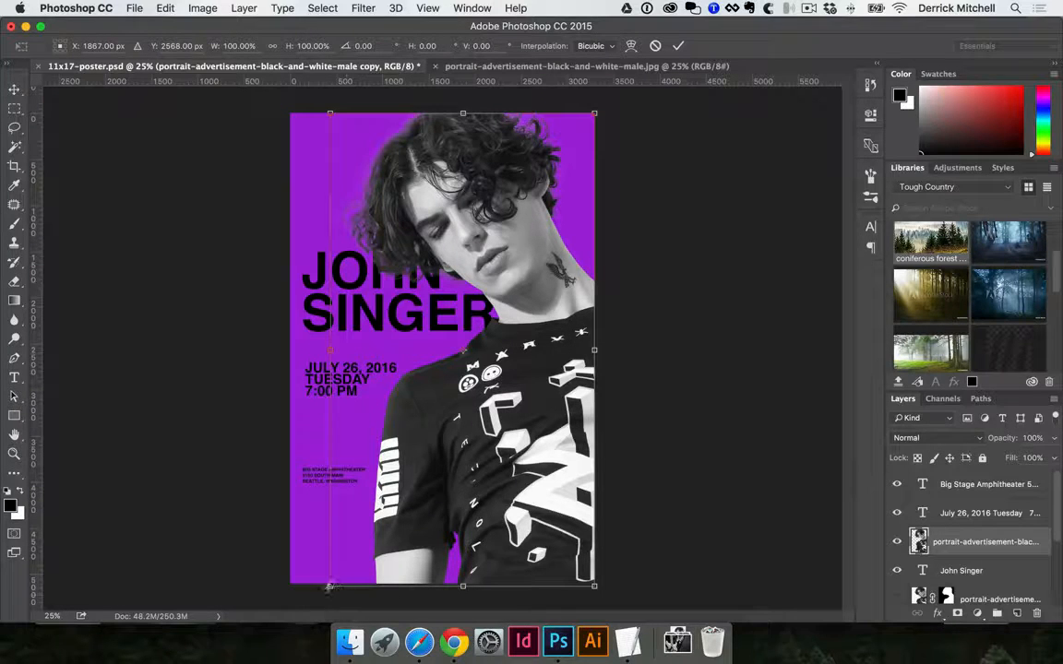
mouse_move(332, 583)
mouse_down()
mouse_move(356, 555)
mouse_move(344, 569)
mouse_up()
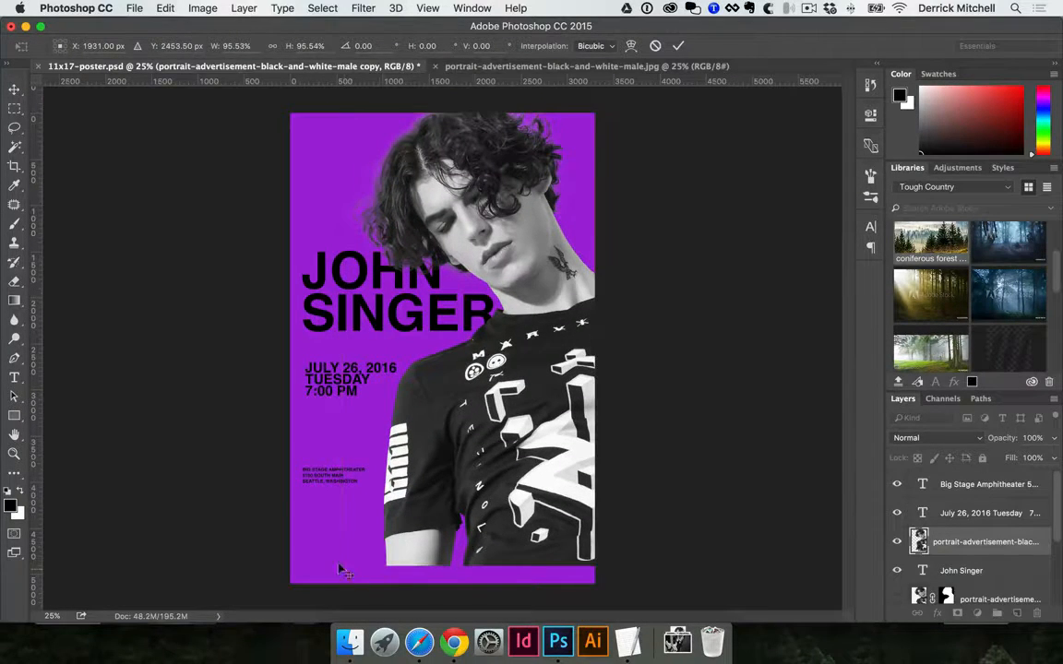
key(Return)
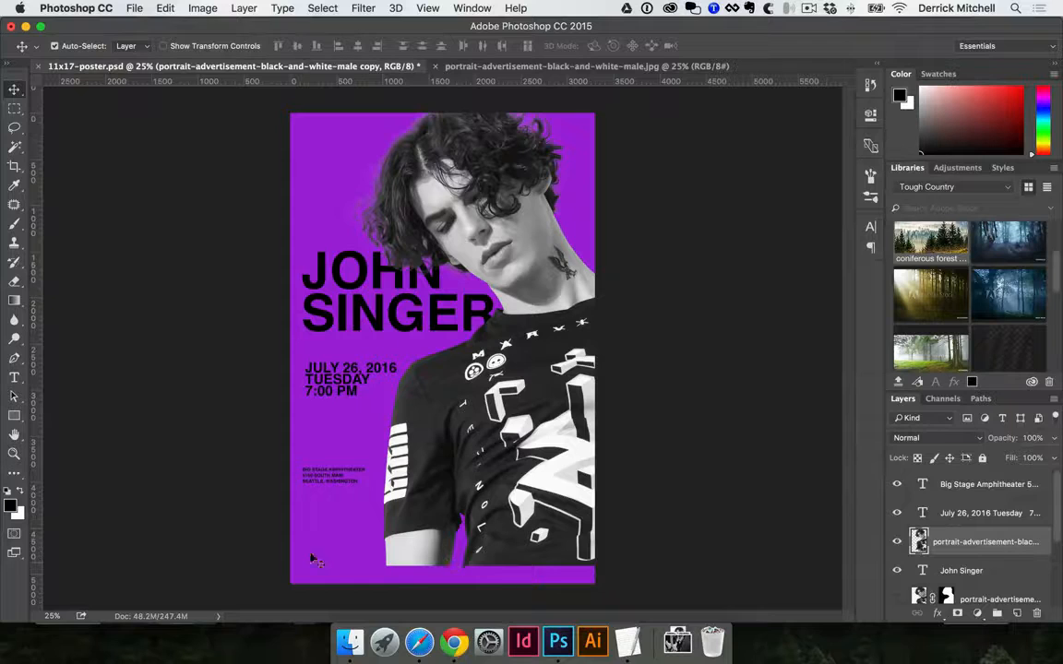
Sample the T-shirt's dark grey as the fill colour and draw a rectangle about 3307 × 345 px across the poster's bottom
key(u)
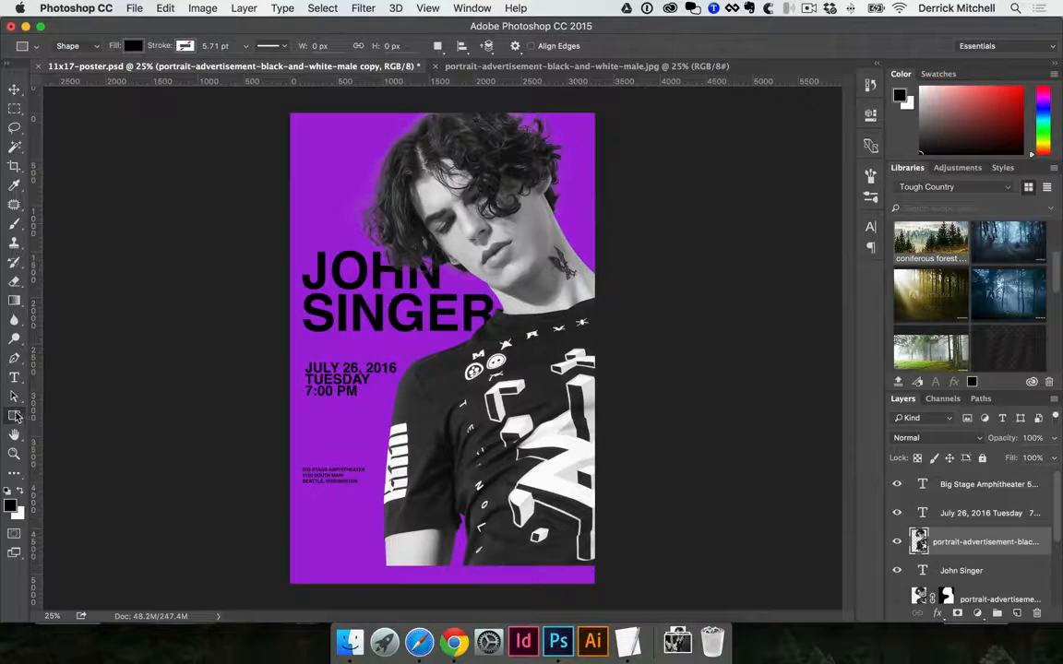
drag(16, 416, 76, 413)
key(i)
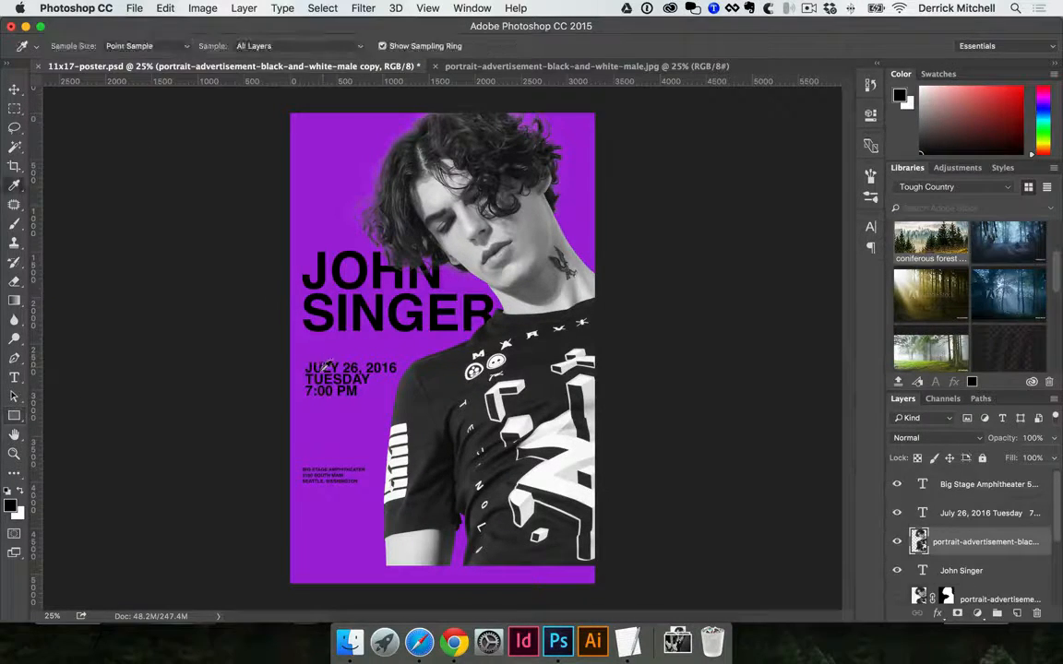
mouse_move(428, 391)
mouse_down()
mouse_move(422, 379)
mouse_move(433, 380)
mouse_up()
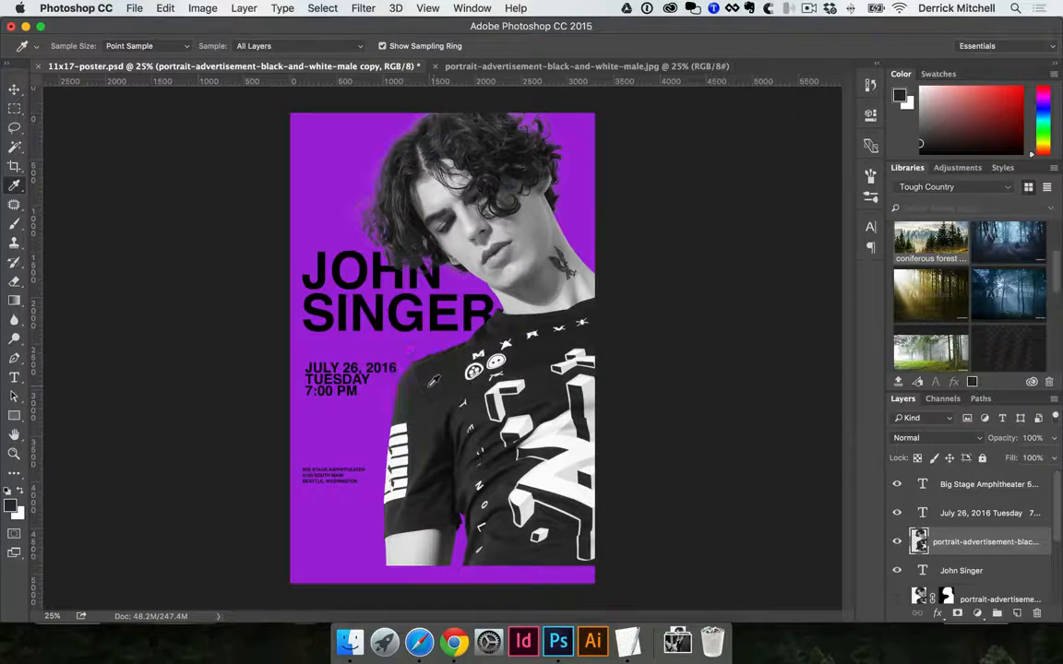
key(u)
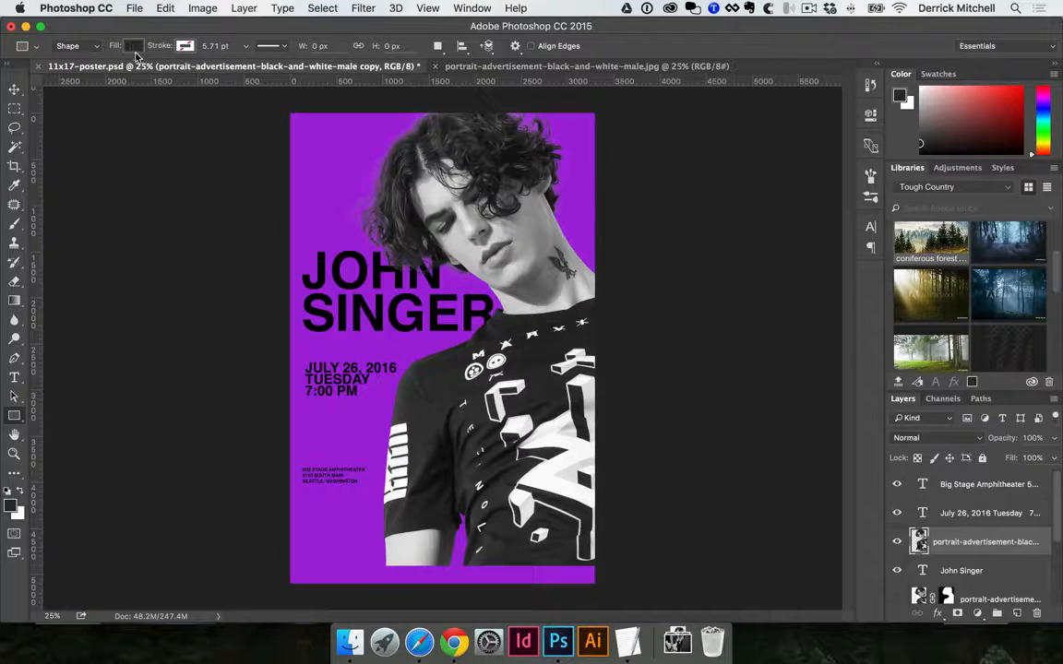
drag(297, 543, 598, 581)
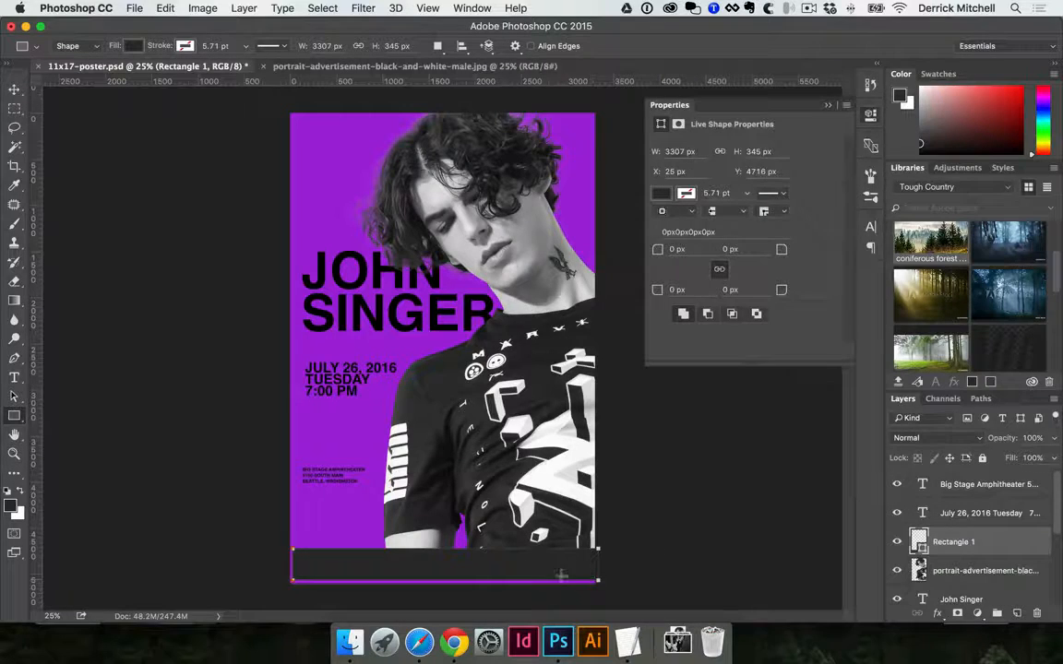
Resize the dark rectangle to 3300 × 422 px so it fits flush with the poster's left, right and bottom edges
super+click(470, 557)
drag(470, 557, 418, 314)
drag(389, 267, 436, 524)
alt+super+click(464, 454)
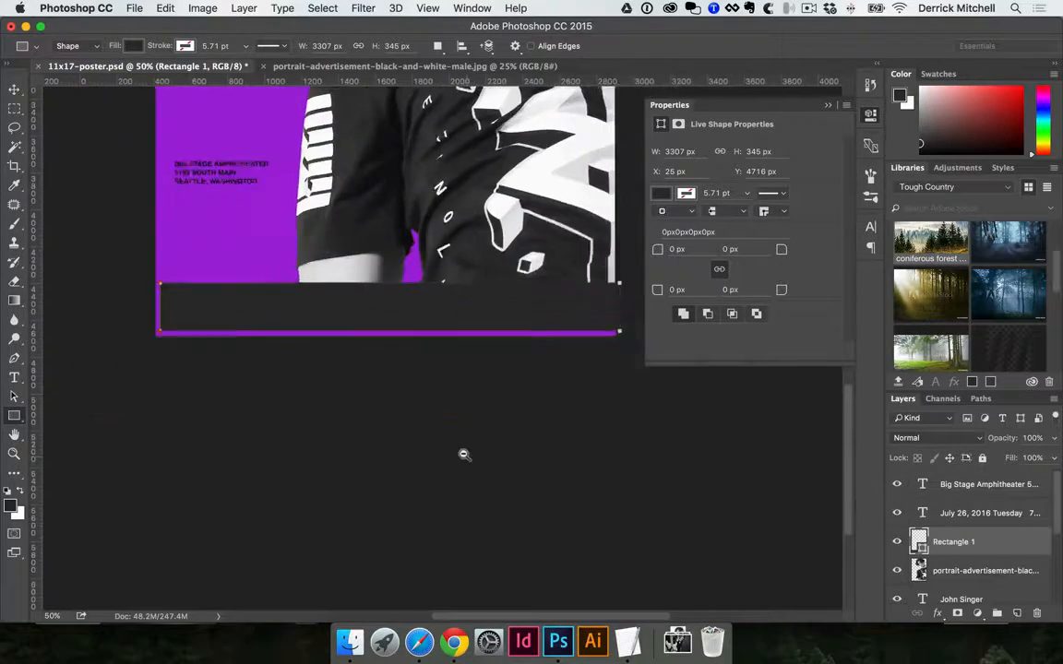
drag(443, 415, 542, 519)
super+click(457, 403)
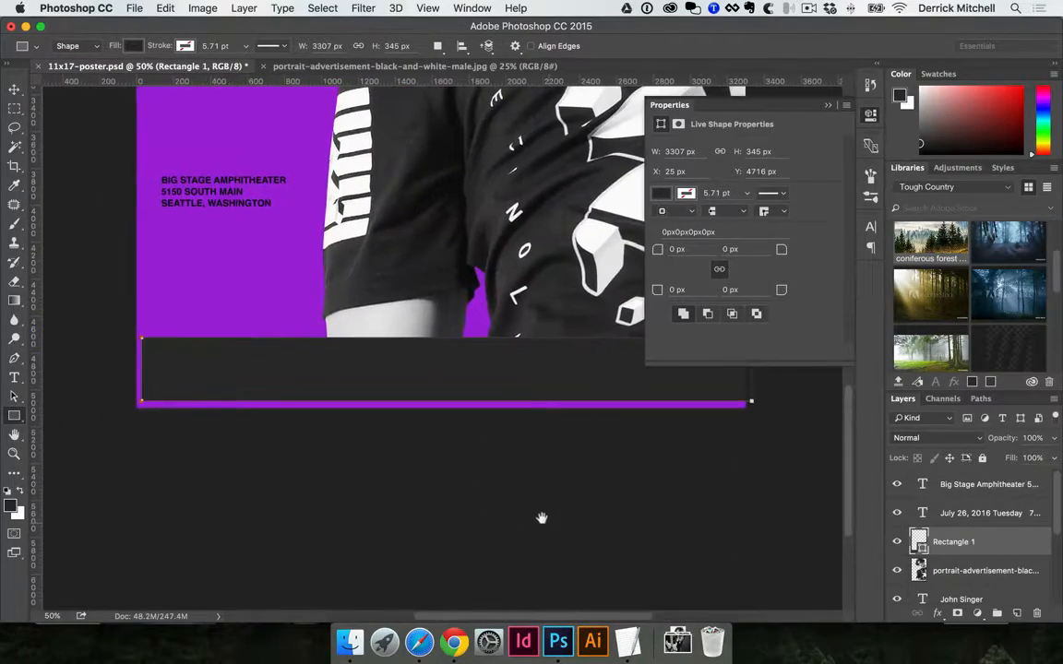
key(super+t)
drag(141, 395, 137, 406)
drag(553, 373, 400, 440)
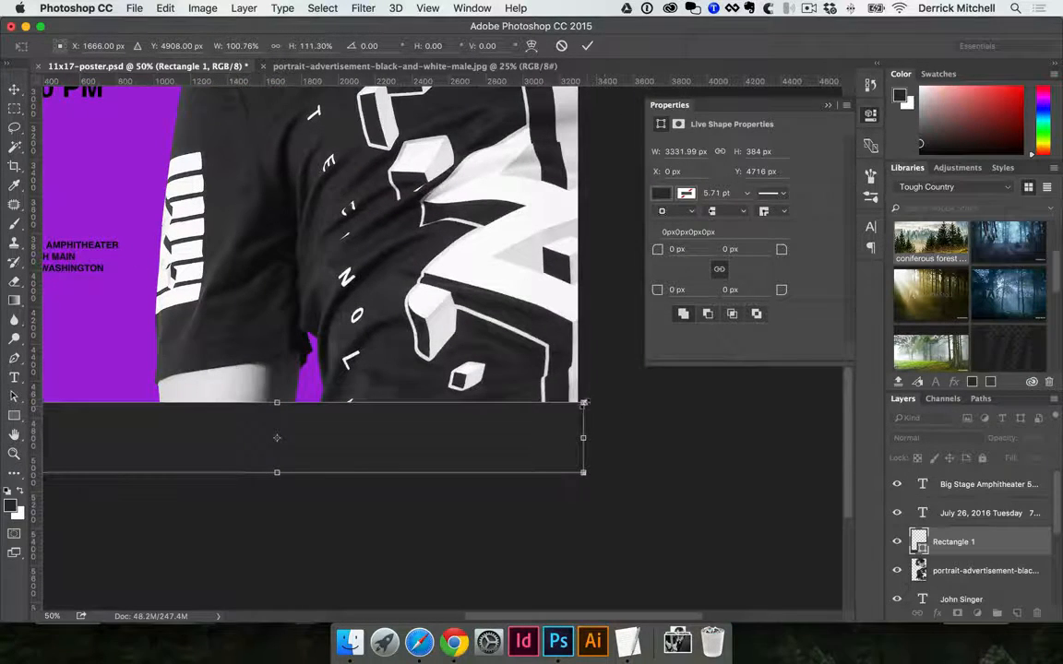
drag(583, 403, 577, 403)
drag(272, 401, 459, 477)
key(Return)
alt+super+click(445, 470)
key(v)
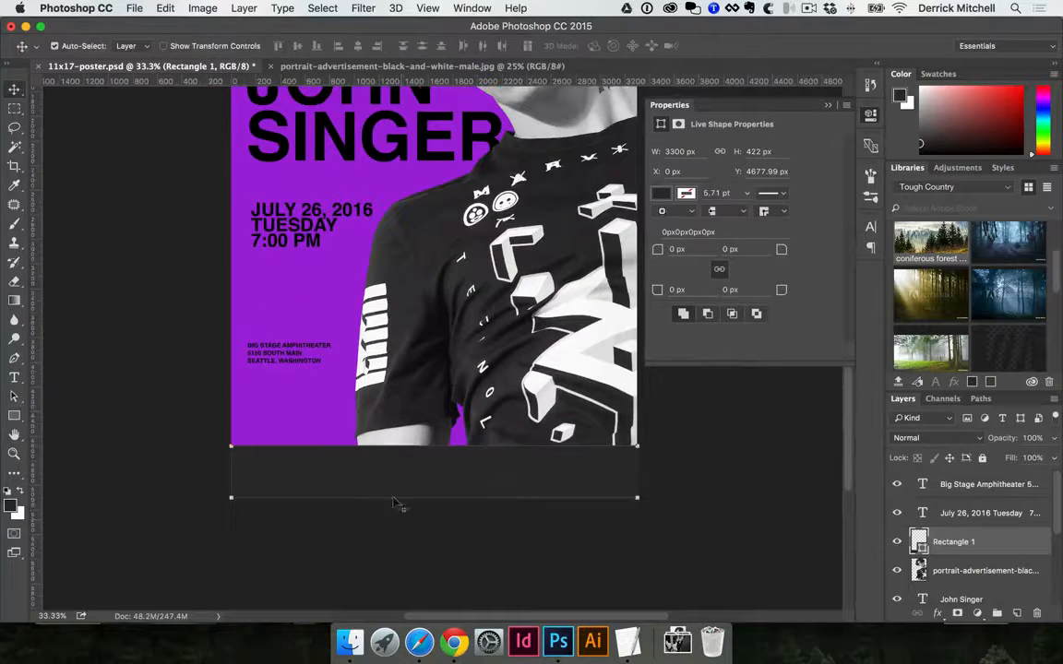
Deselect the bottom rectangle and set the workspace colour around the poster to Light Gray
click(396, 509)
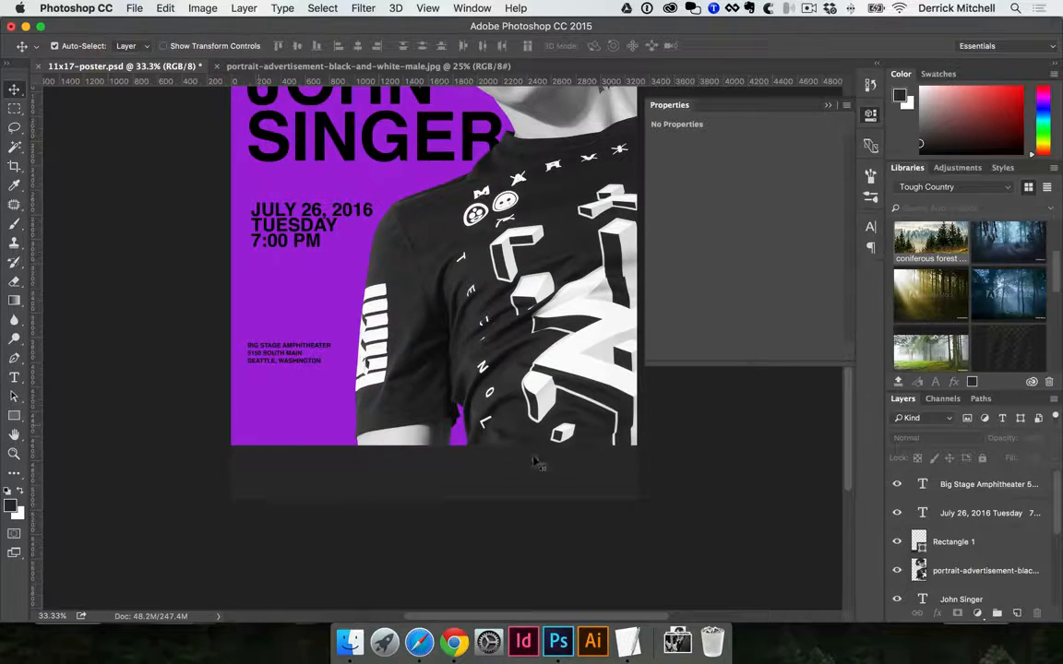
right_click(112, 314)
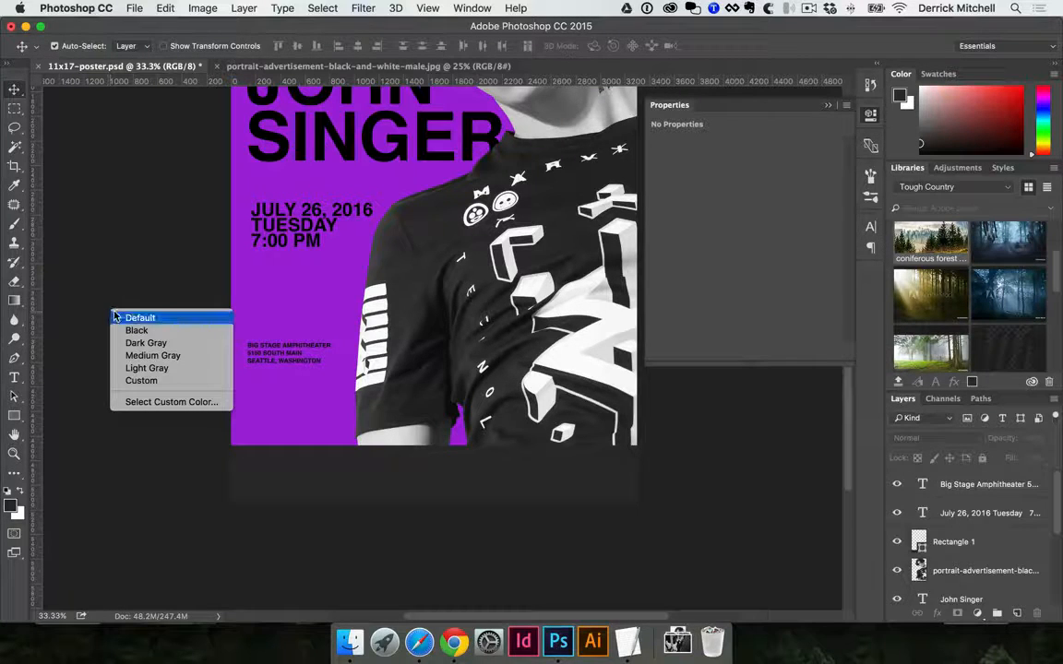
click(134, 367)
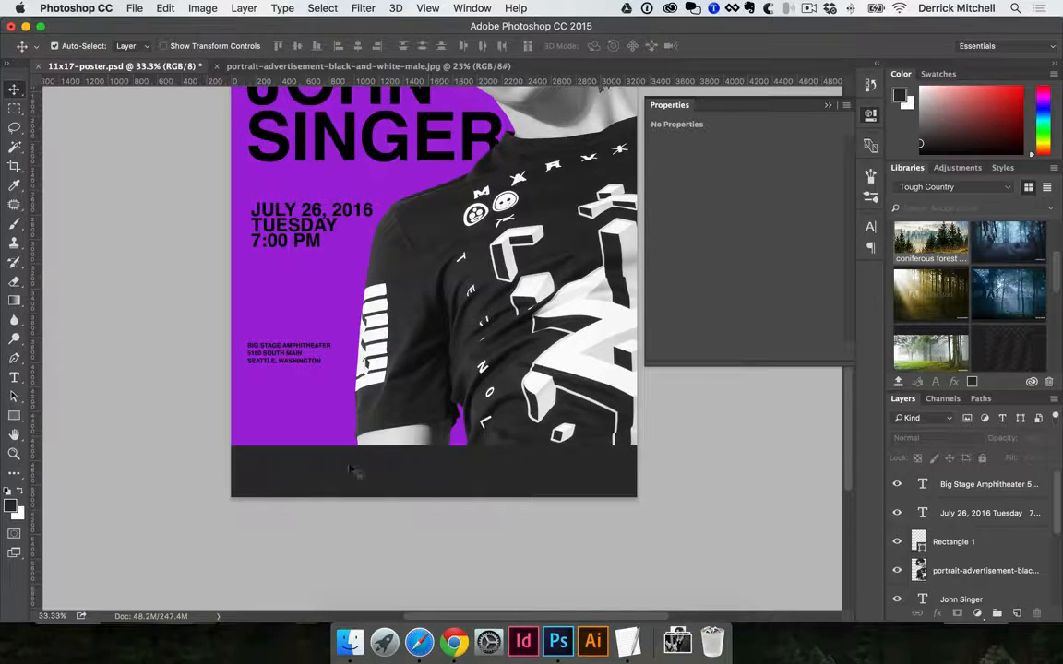
Join the street address onto the venue-name line with a "|" separator and shift the text to the poster's left edge
drag(426, 368, 424, 402)
super+click(324, 437)
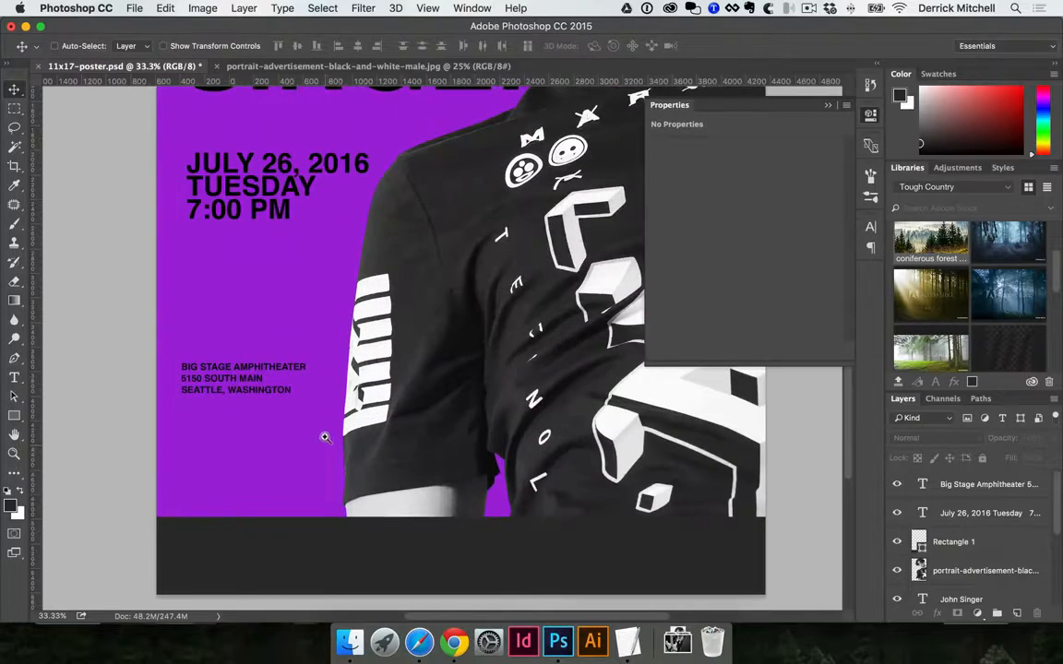
key(t)
click(261, 367)
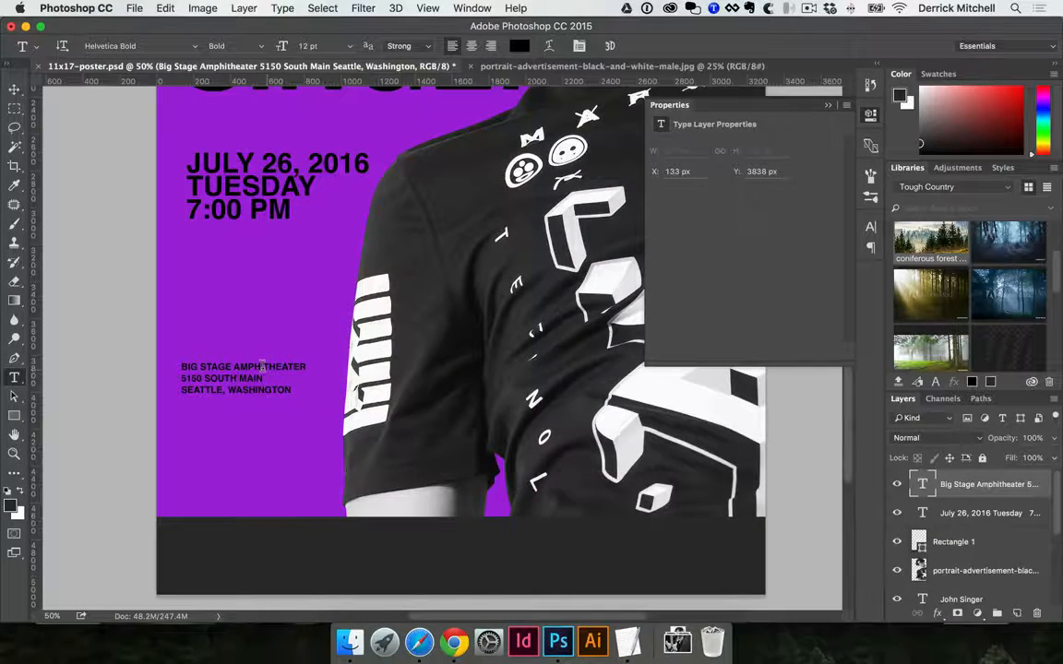
click(262, 367)
key(super+a)
key(Escape)
click(299, 366)
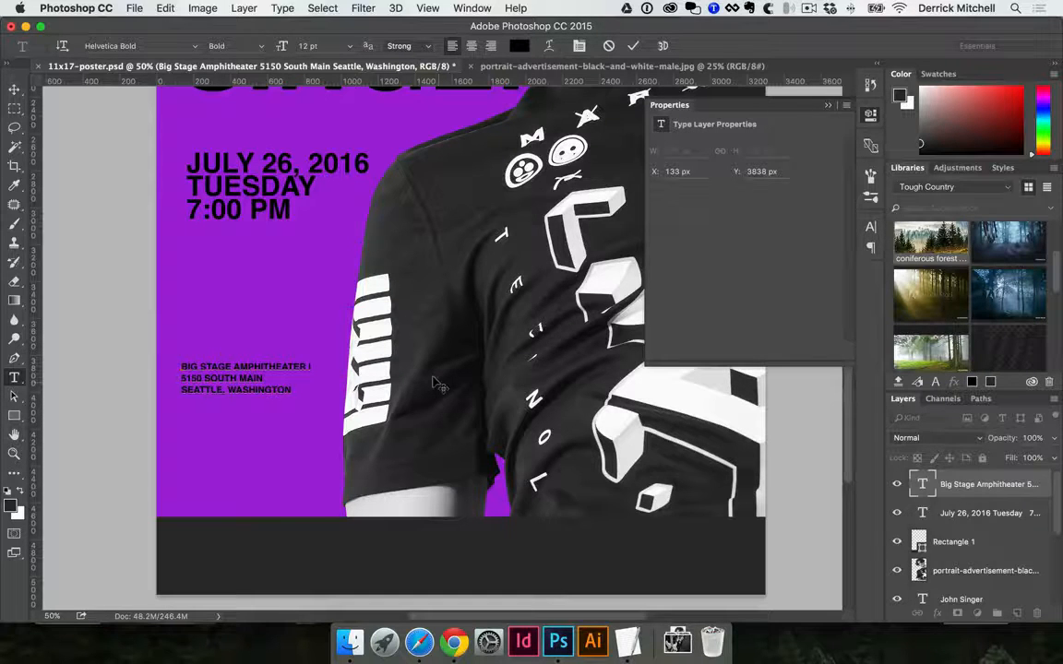
key(BackSpace)
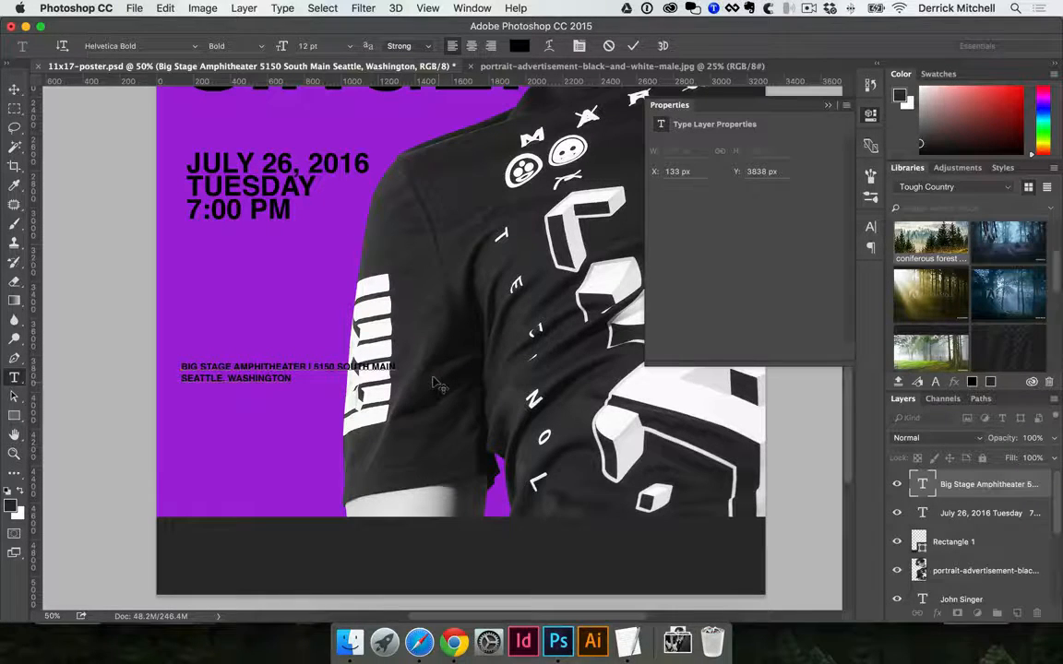
key(super+Return)
key(v)
drag(263, 367, 232, 385)
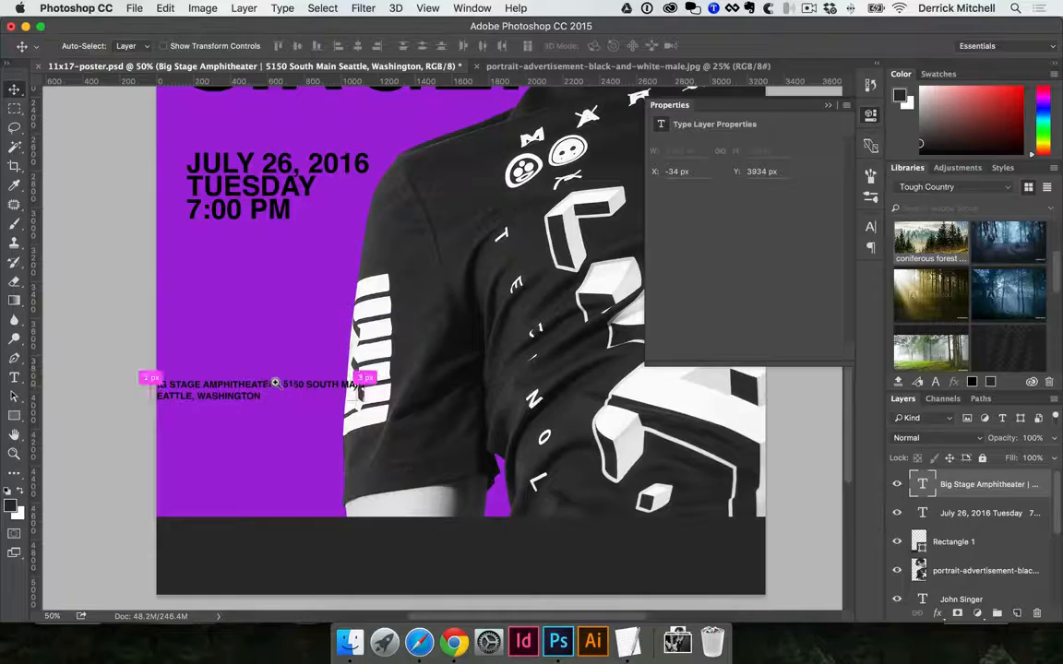
Widen the spacing around the separator and join the city and state onto the same line after another "|"
super+click(275, 382)
super+click(273, 386)
super+click(273, 386)
key(t)
drag(134, 424, 208, 418)
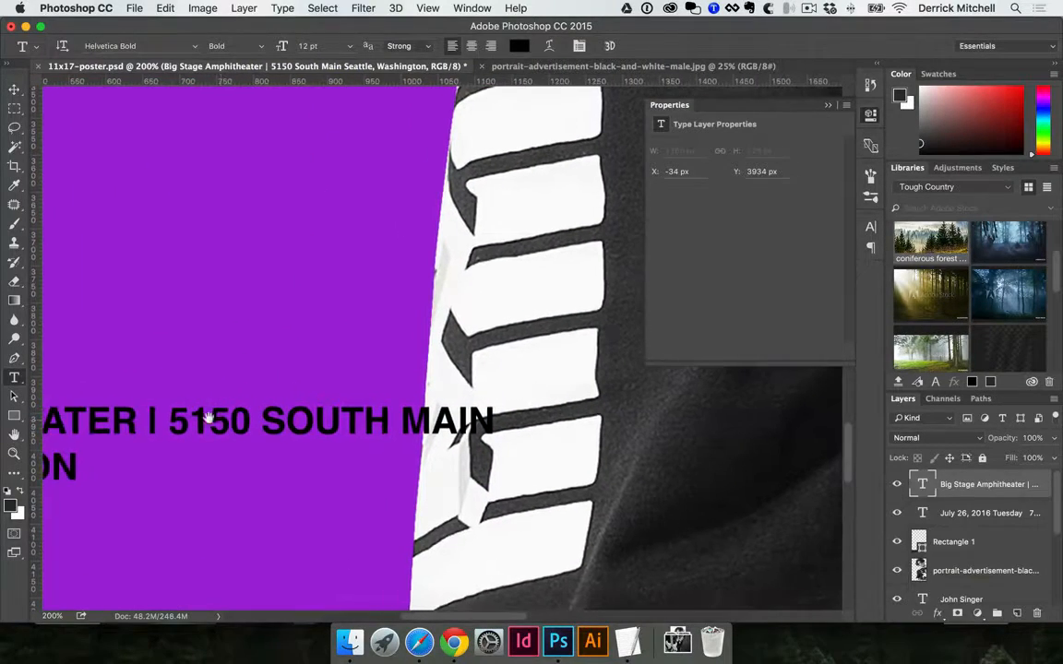
click(153, 418)
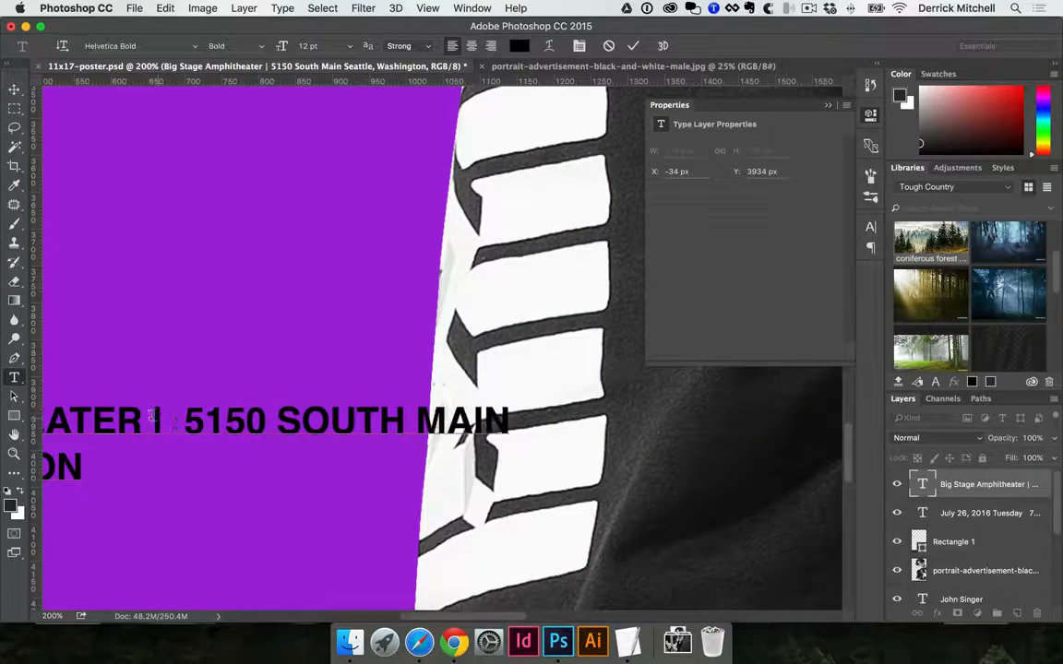
key(super+Return)
key(super+minus)
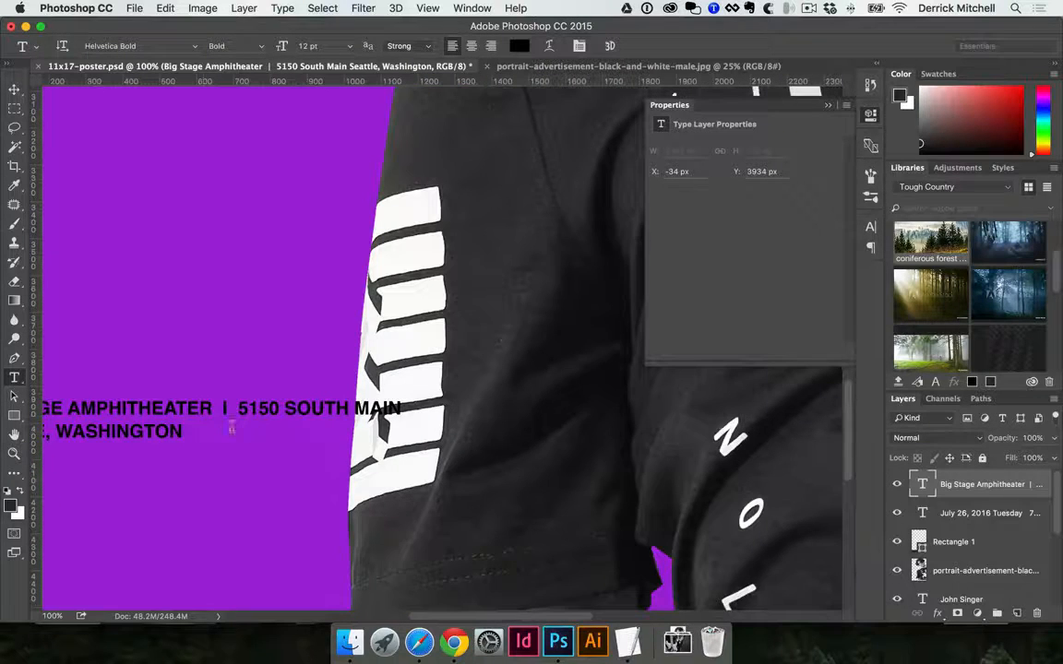
key(Delete)
key(super+Return)
alt+click(499, 429)
alt+click(498, 429)
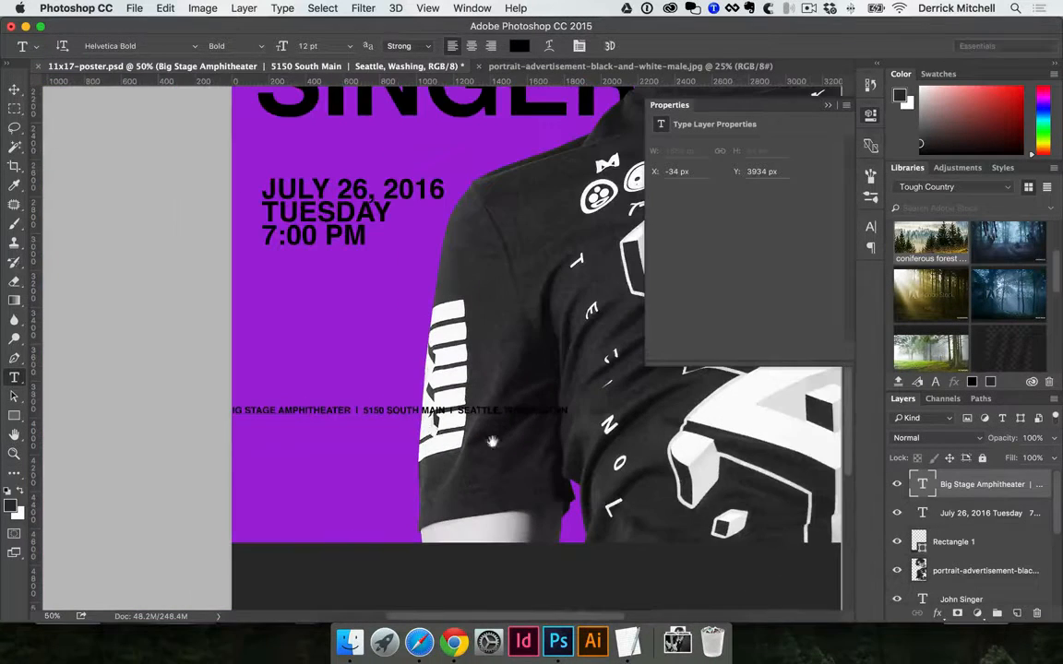
Move the single-line venue text onto the dark bottom bar and fill it with white
key(v)
drag(420, 420, 429, 484)
key(t)
key(v)
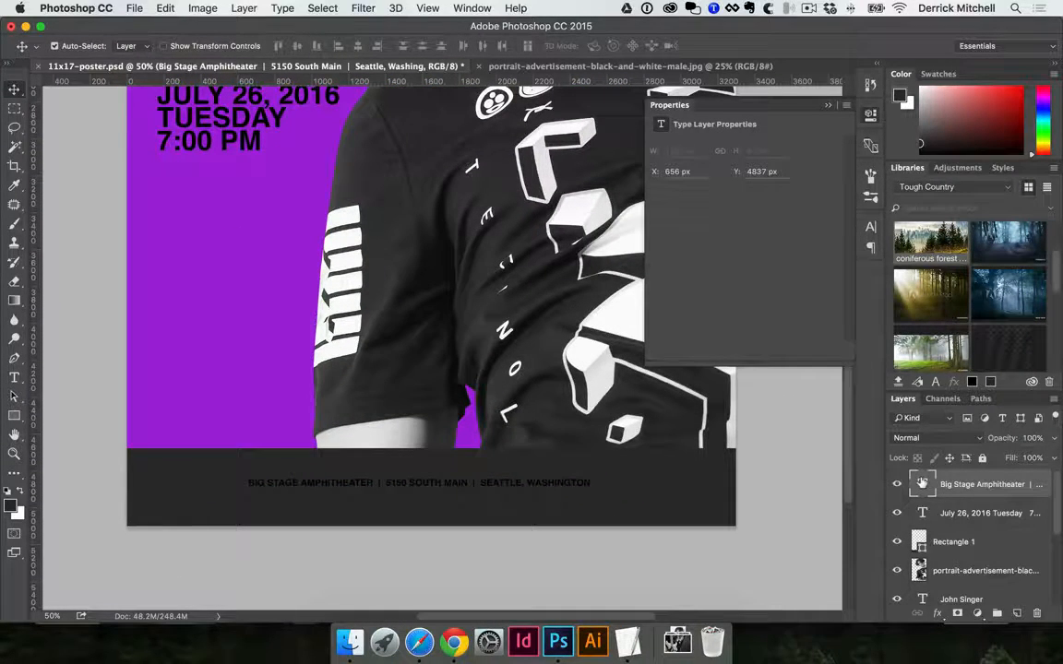
key(super+BackSpace)
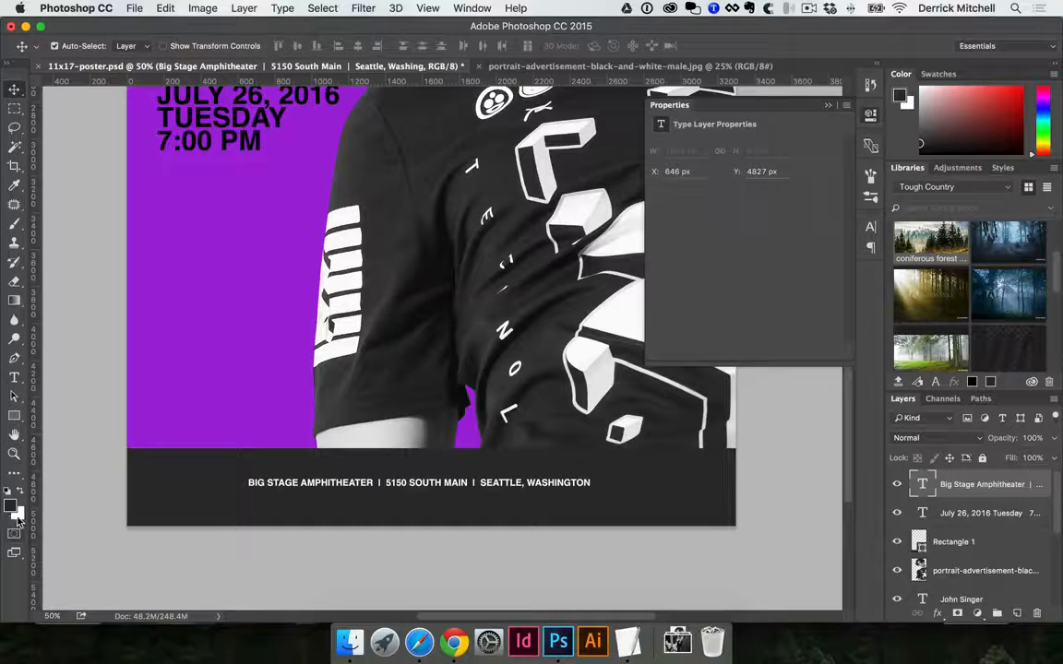
Try the poster's background purple, #a623de, as the text colour of the venue line
double_click(519, 482)
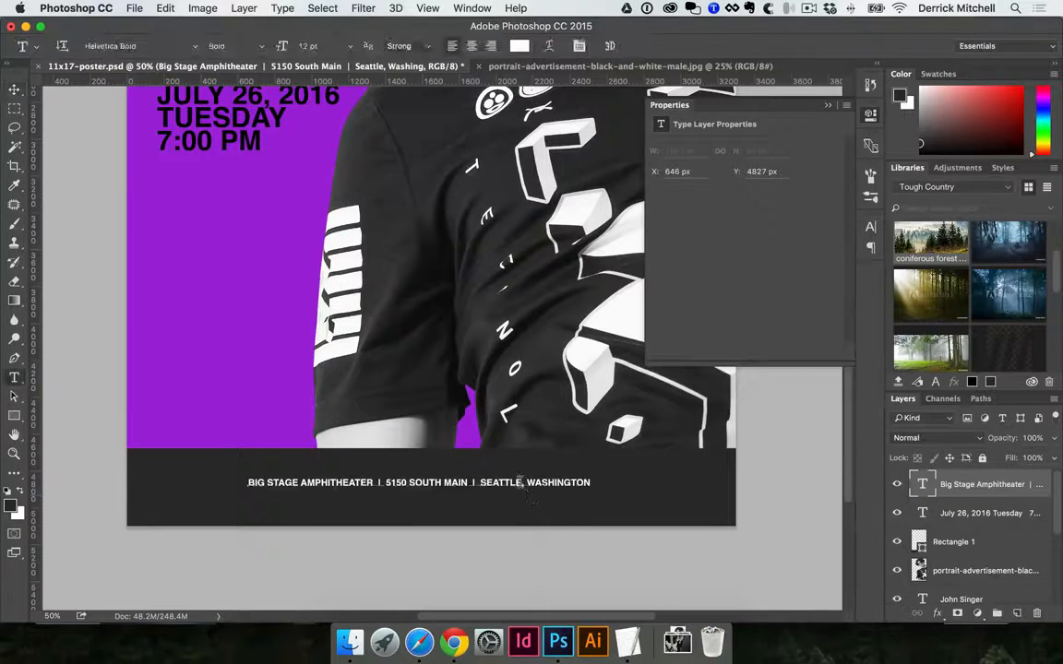
click(516, 46)
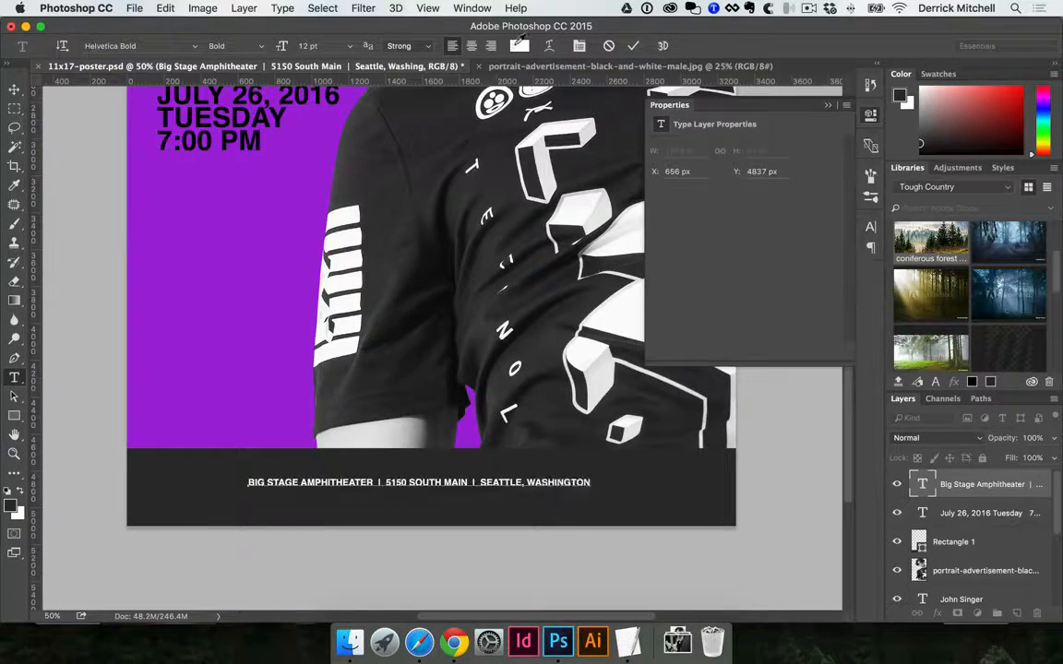
drag(674, 268, 701, 249)
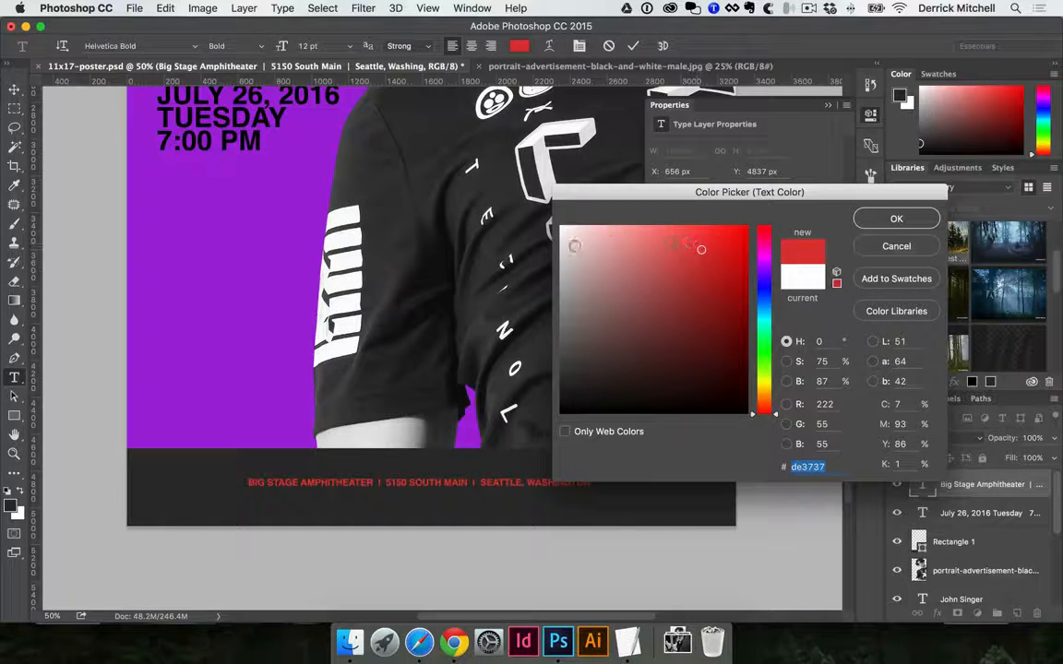
click(202, 261)
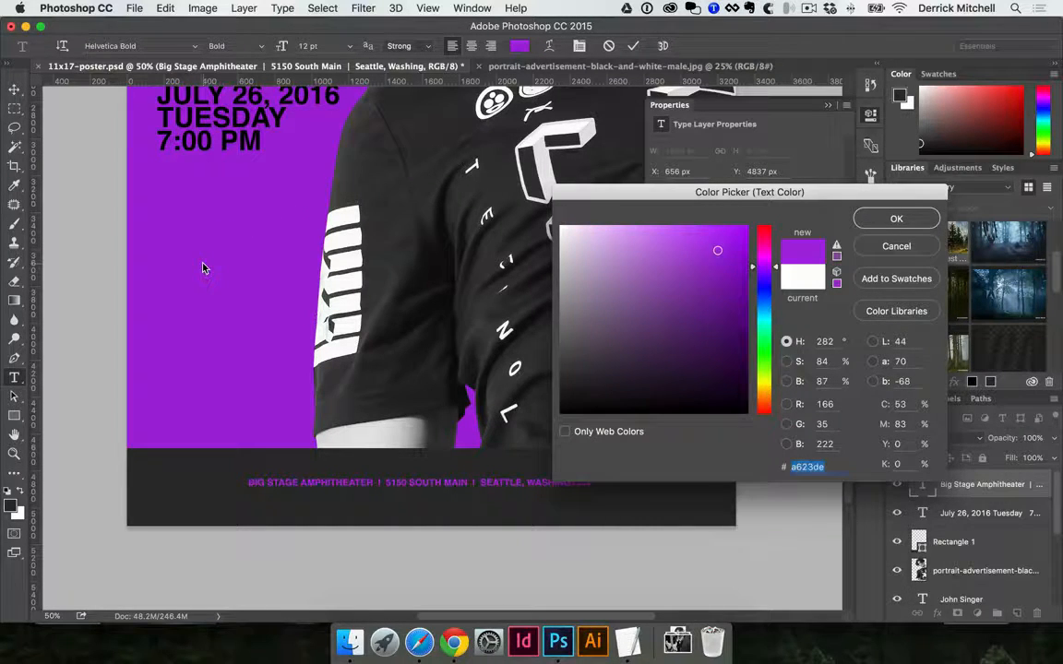
key(Return)
key(super+Return)
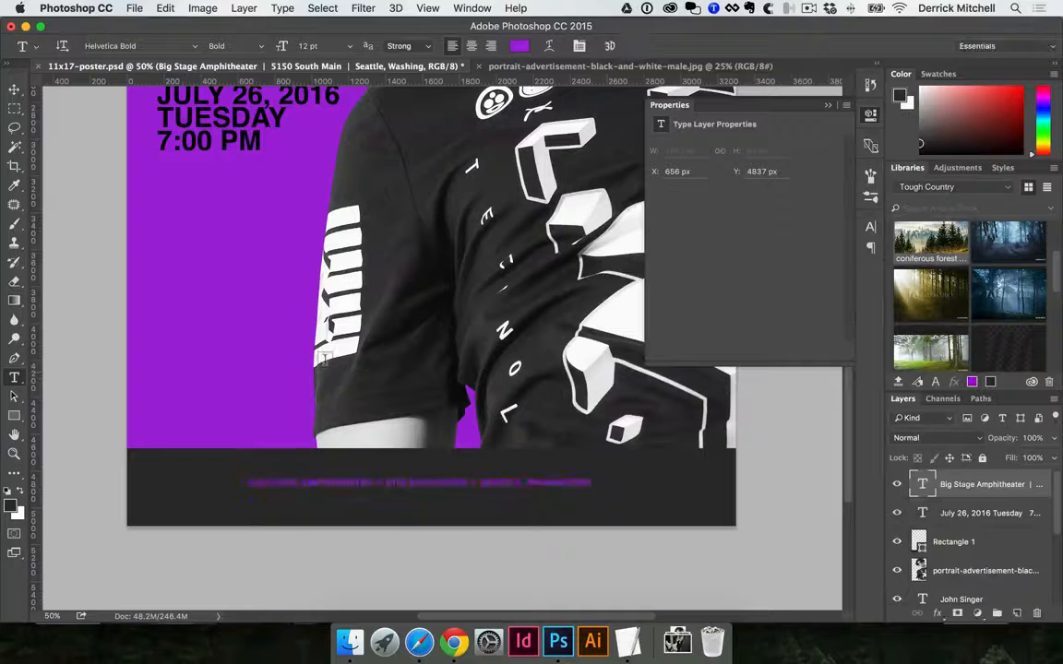
Scale the white venue line up from its centre and nudge it down by 10 px in the dark bar
key(super+t)
drag(579, 491, 636, 493)
key(Return)
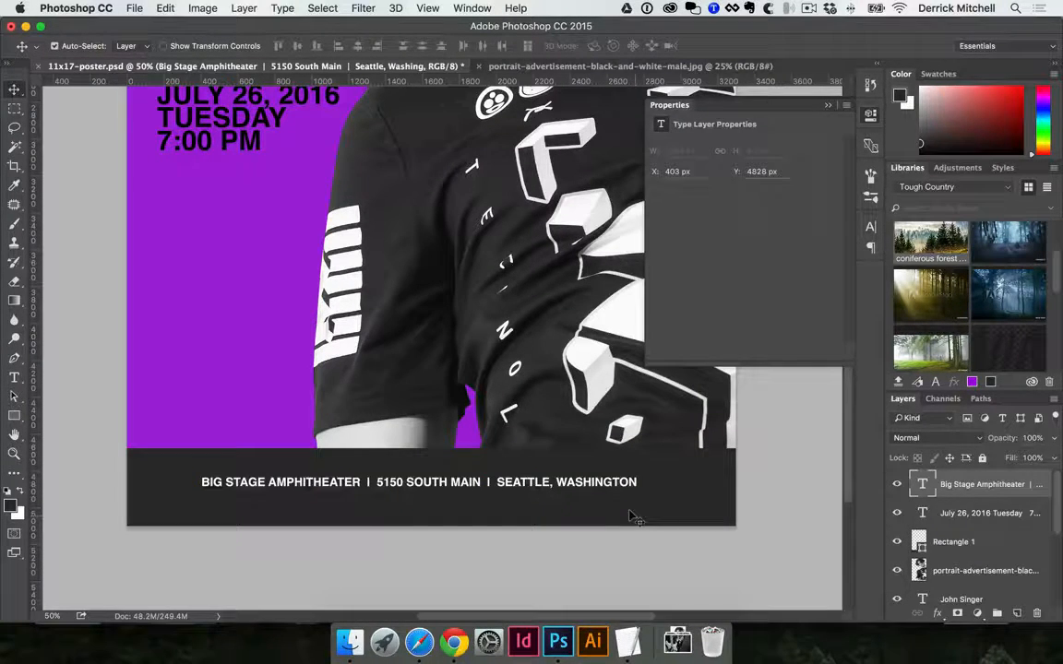
key(shift+Down)
Move the date and time text up, closer beneath the artist's name, to about X 162 px, Y 2562 px
alt+super+click(503, 435)
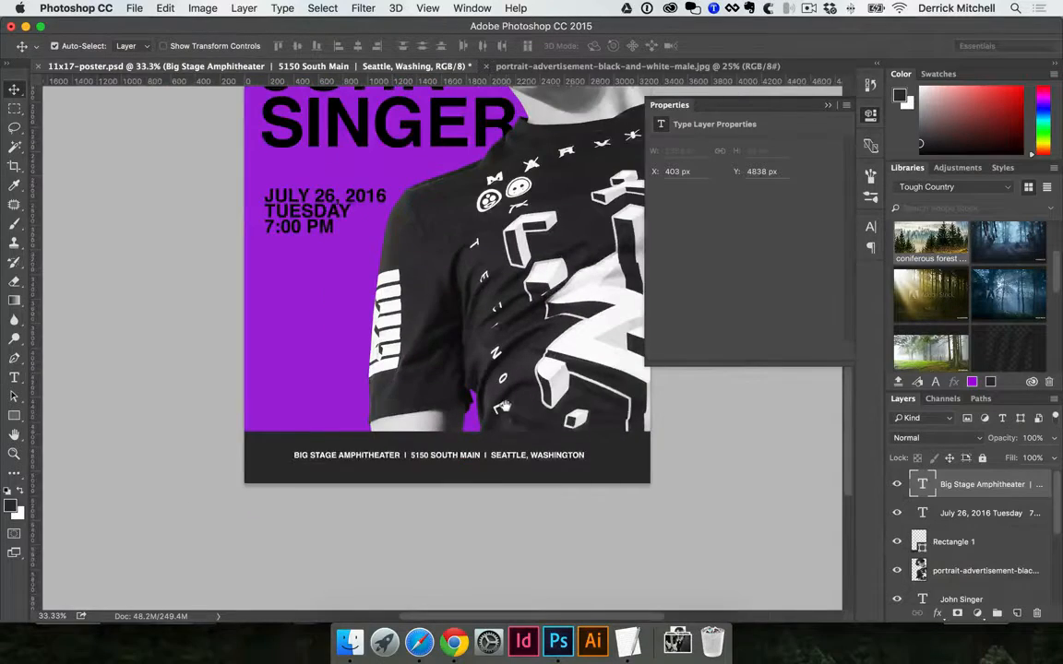
drag(370, 172, 282, 305)
scroll(410, 390, down, 1)
key(super+z)
key(super+z)
scroll(354, 440, down, 1)
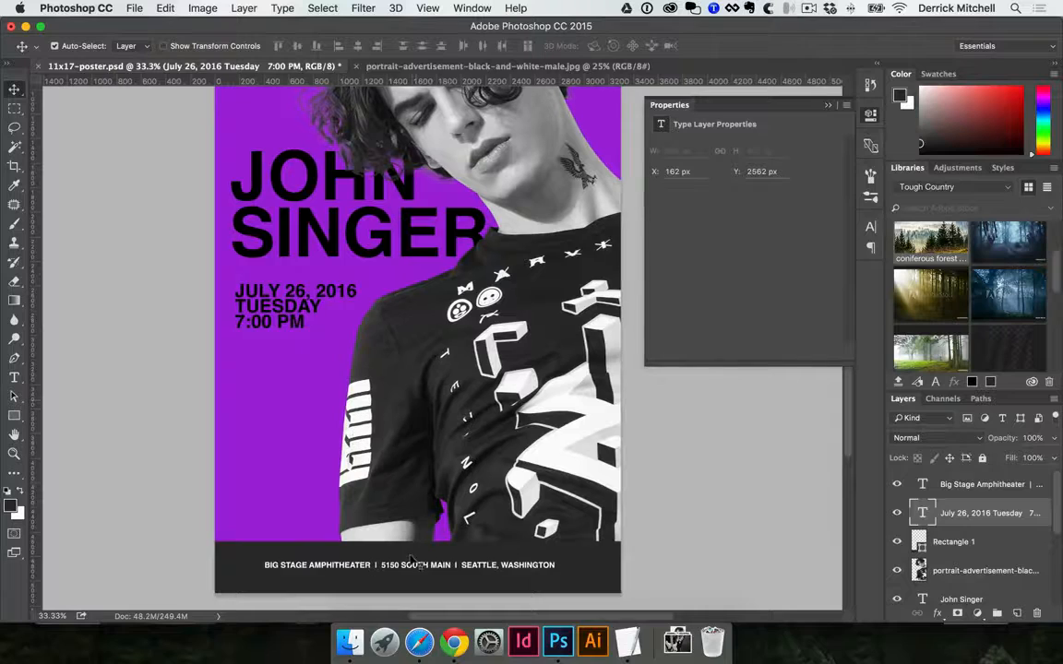
Lower the venue line in the dark bar and enlarge it from its centre until it starts at about X 227 px
drag(410, 563, 412, 570)
key(super+t)
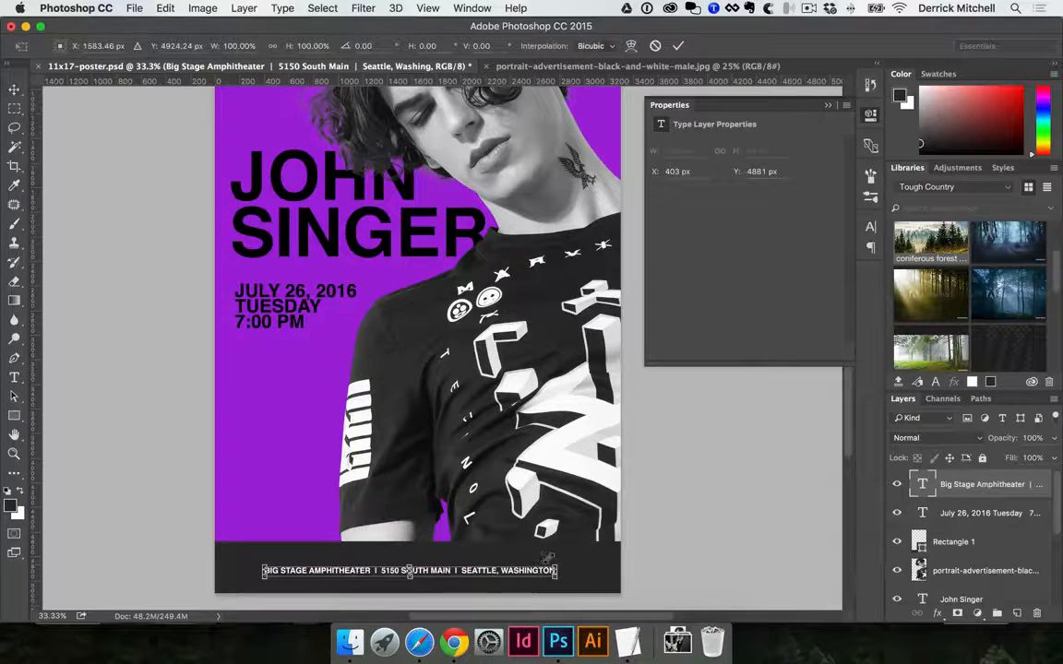
drag(547, 558, 601, 529)
key(Return)
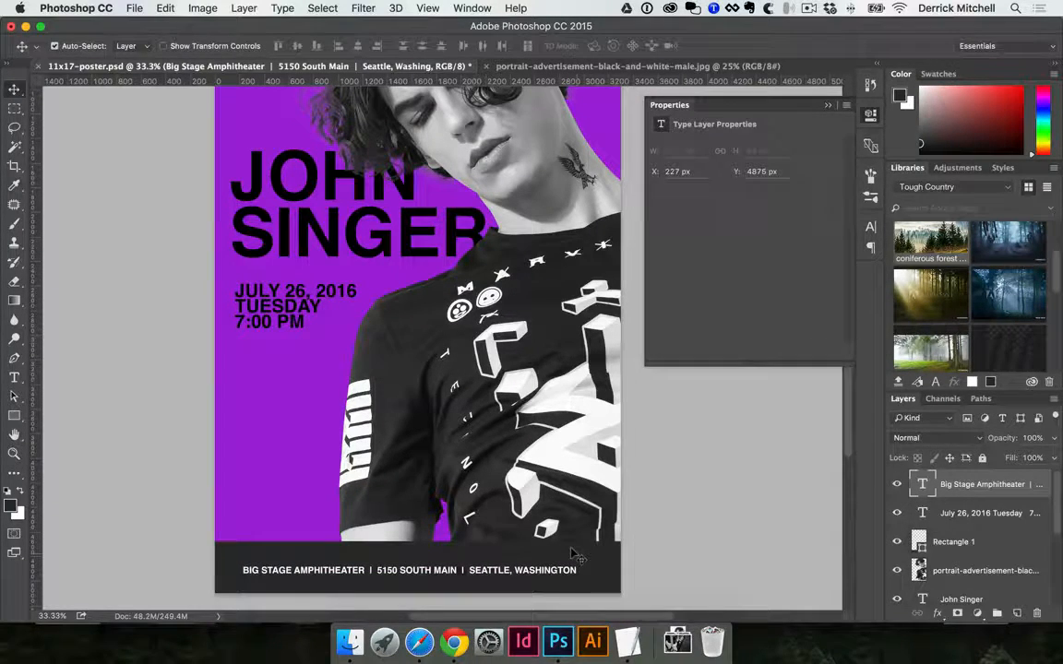
Examine the overall poster layout and how the venue line sits inside the dark bottom bar
drag(488, 484, 477, 499)
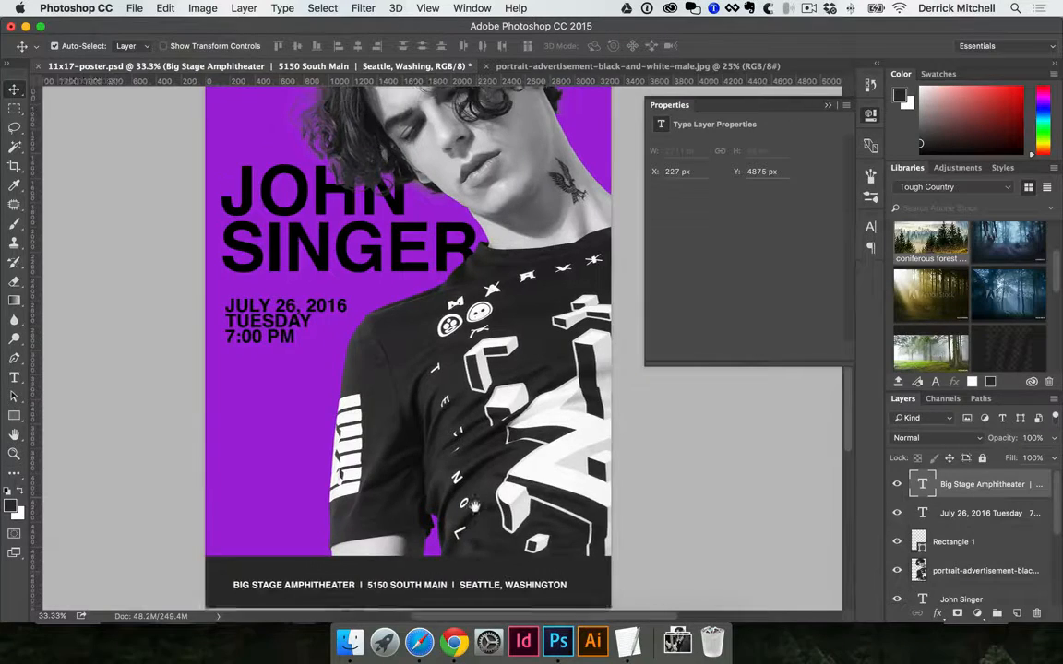
alt+click(476, 498)
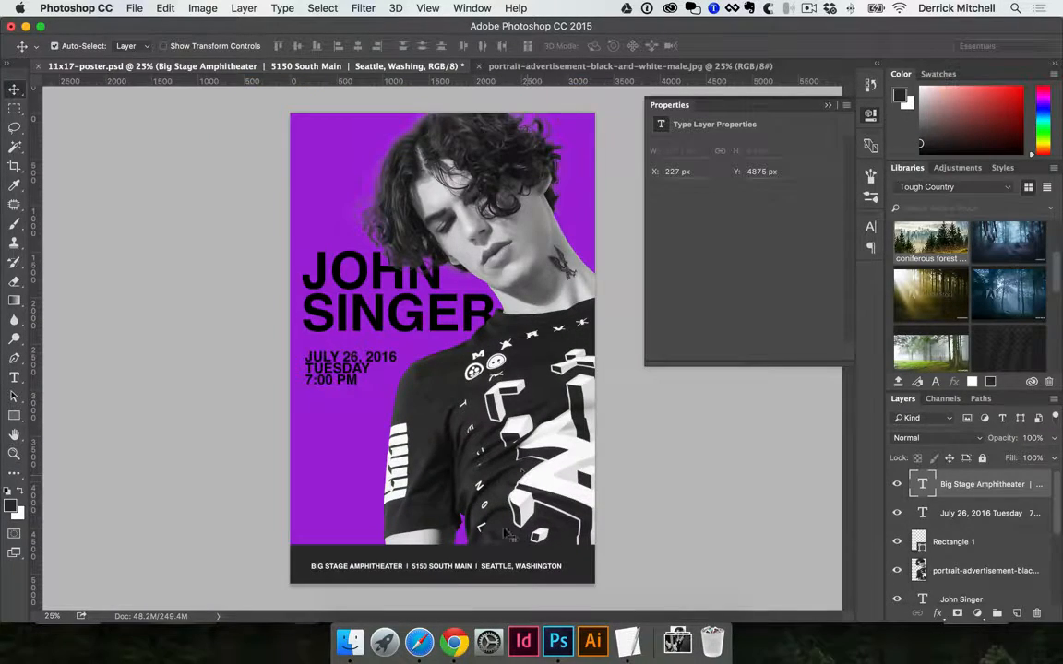
super+click(483, 557)
super+click(483, 555)
drag(383, 316, 556, 564)
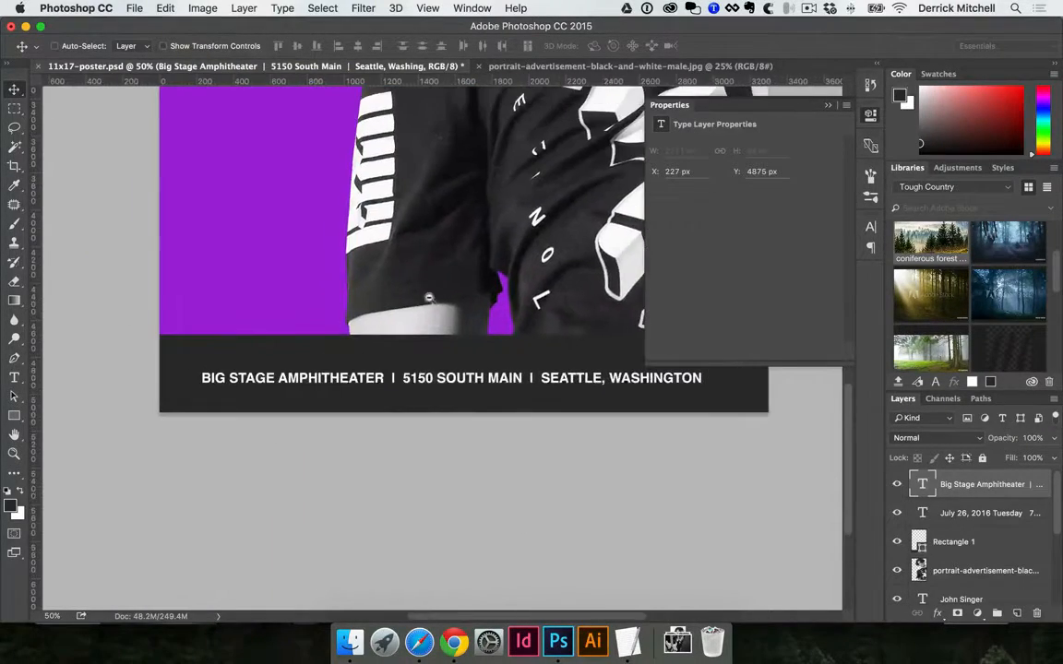
alt+click(451, 315)
alt+click(455, 316)
click(467, 438)
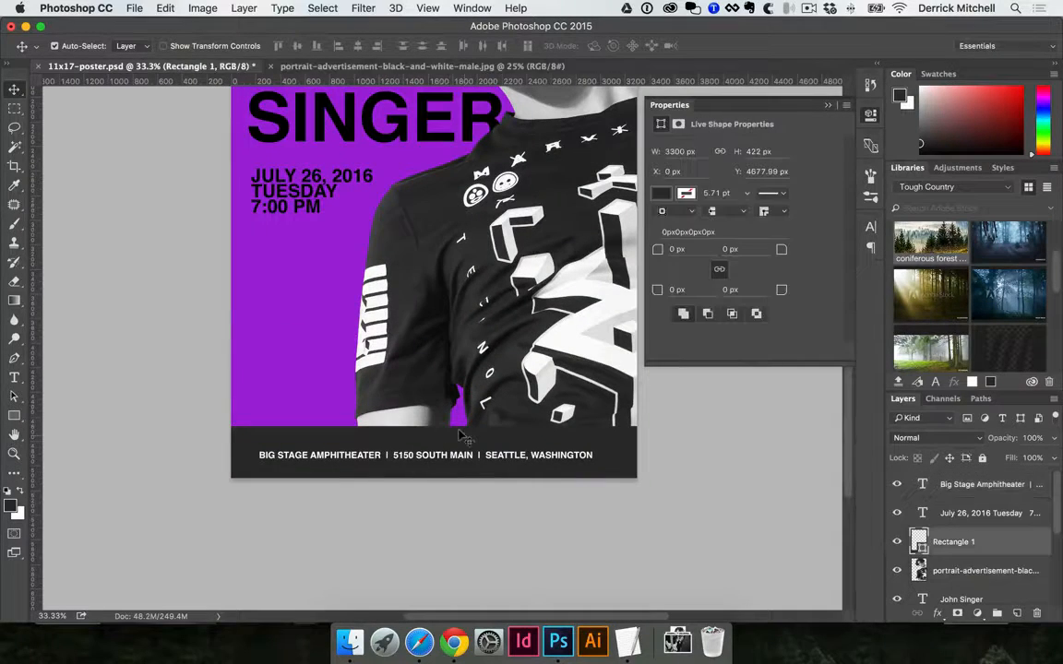
Draw a thin horizontal rectangle about 2593 × 92 px across the T-shirt and fill it with bright green
drag(463, 420, 442, 416)
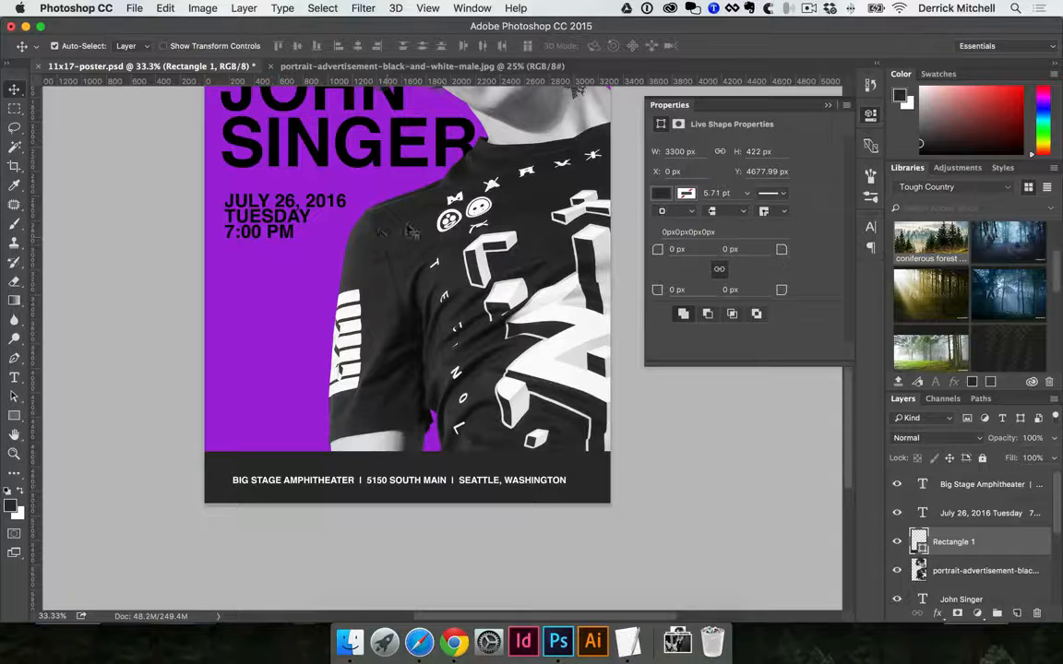
key(u)
mouse_move(268, 291)
mouse_down()
mouse_move(613, 272)
mouse_move(589, 298)
mouse_up()
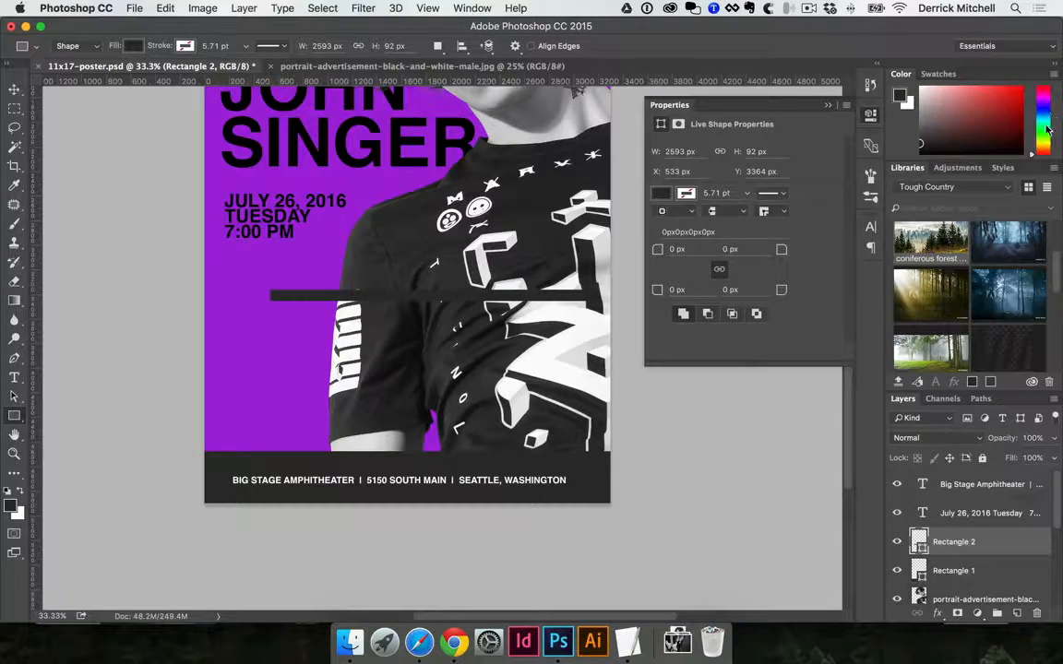
click(1046, 131)
click(1009, 98)
key(alt+BackSpace)
key(v)
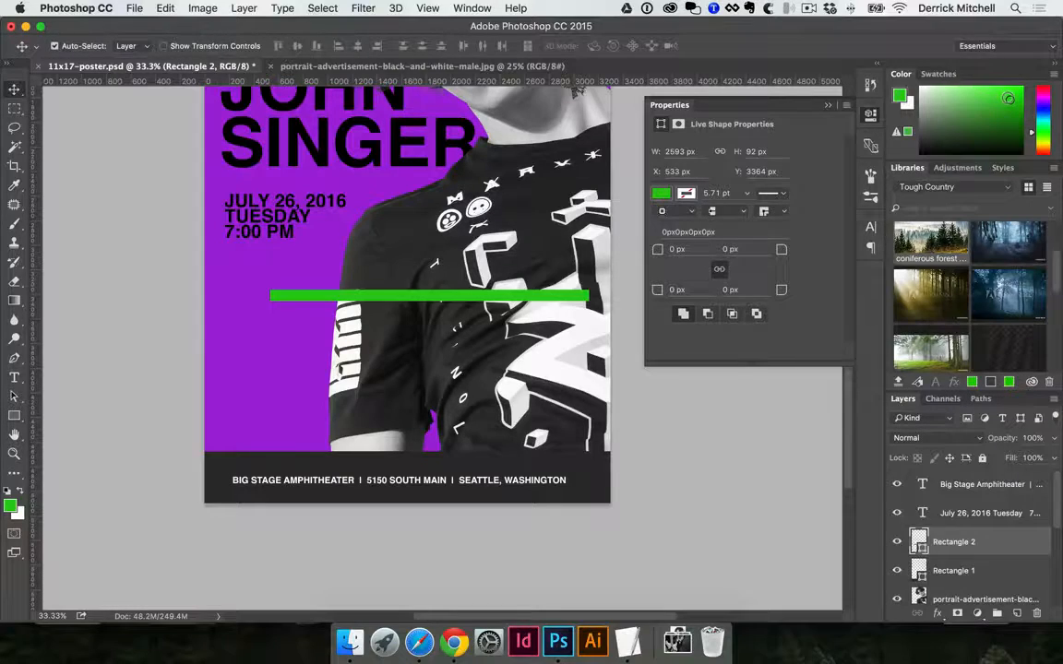
Move the green bar up over the T-shirt's shoulder area, to about X 390 px, Y 2850 px
key(super+plus)
drag(444, 227, 436, 357)
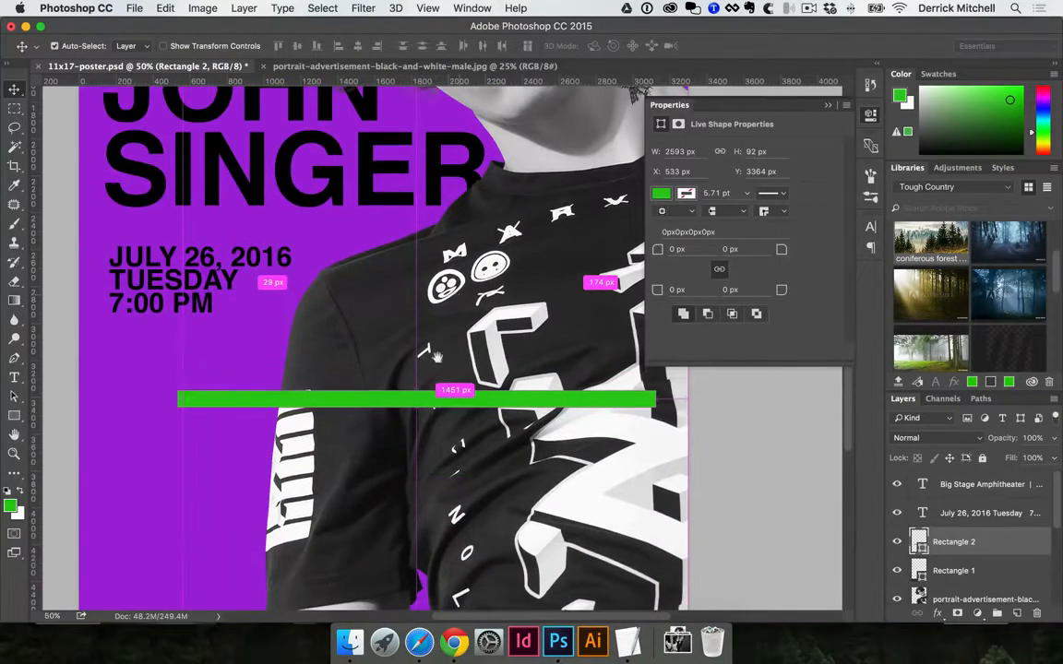
drag(444, 399, 421, 303)
key(ctrl+t)
drag(523, 393, 545, 341)
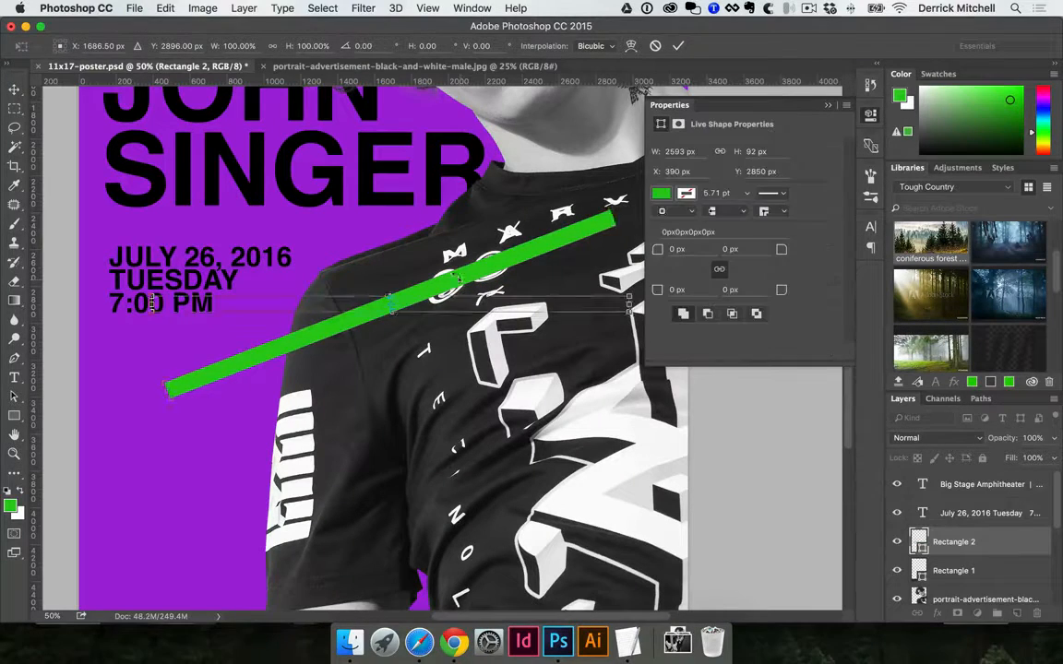
key(Escape)
Rotate the green bar counterclockwise so it rises diagonally from lower left to upper right across the T-shirt
key(ctrl+t)
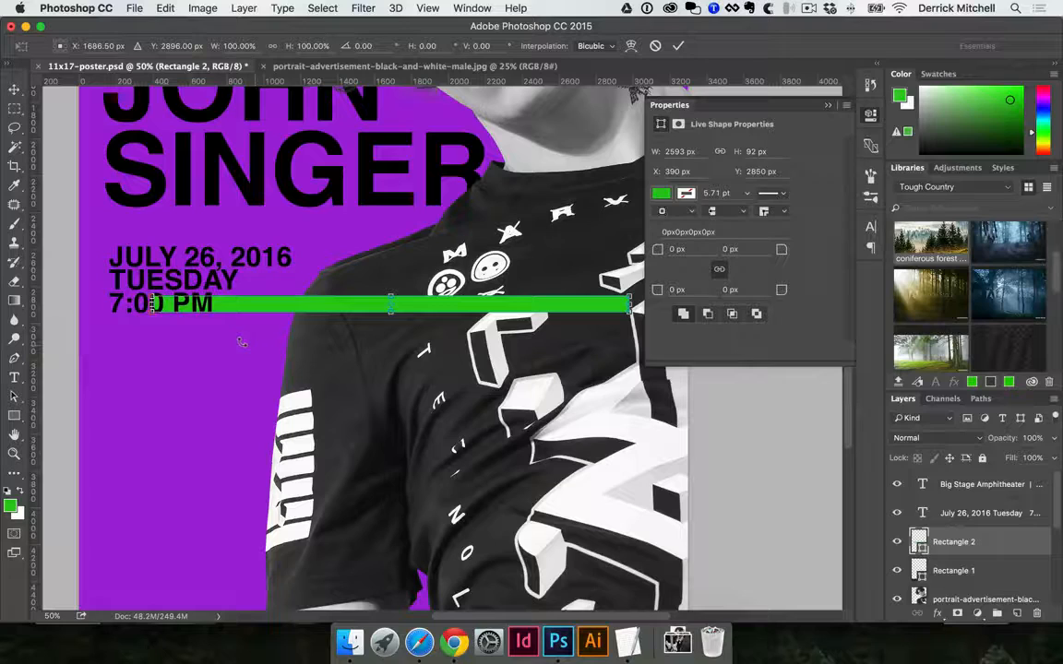
drag(224, 342, 237, 404)
key(Return)
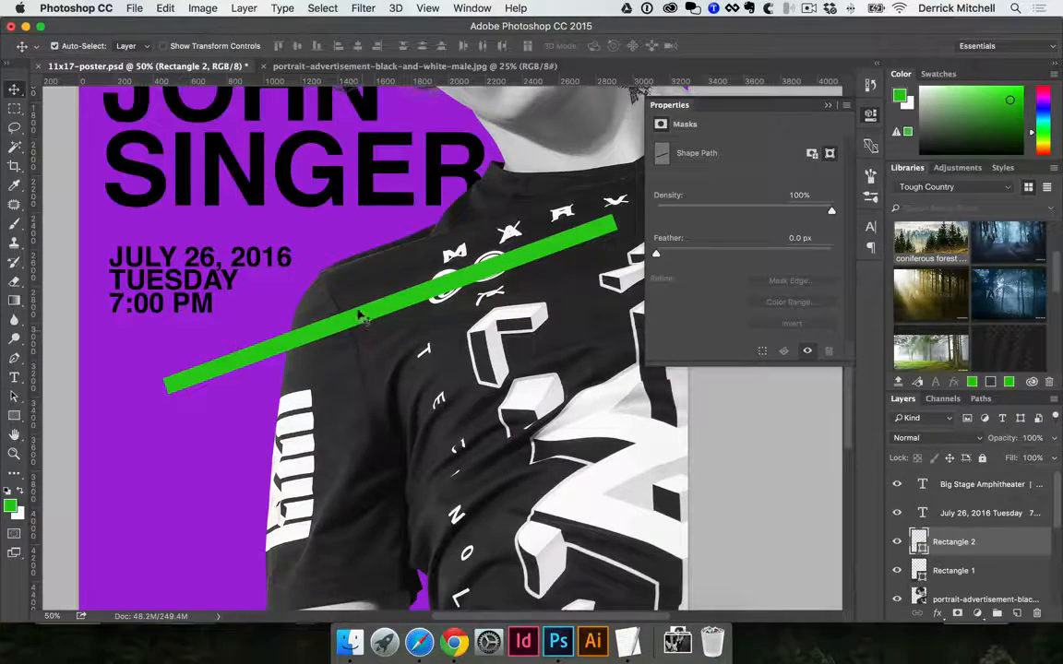
Reposition the green diagonal bar so its lower end sits at the poster's left margin below the date text
drag(356, 316, 361, 261)
key(super+minus)
key(super+minus)
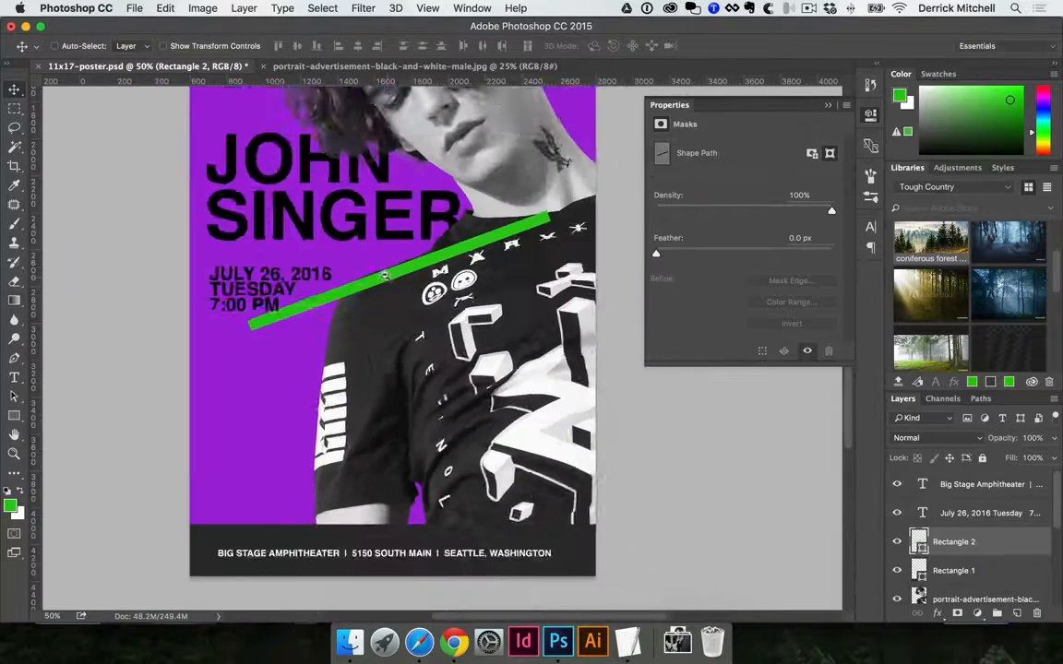
drag(426, 357, 393, 388)
key(super+t)
drag(529, 429, 643, 506)
key(Escape)
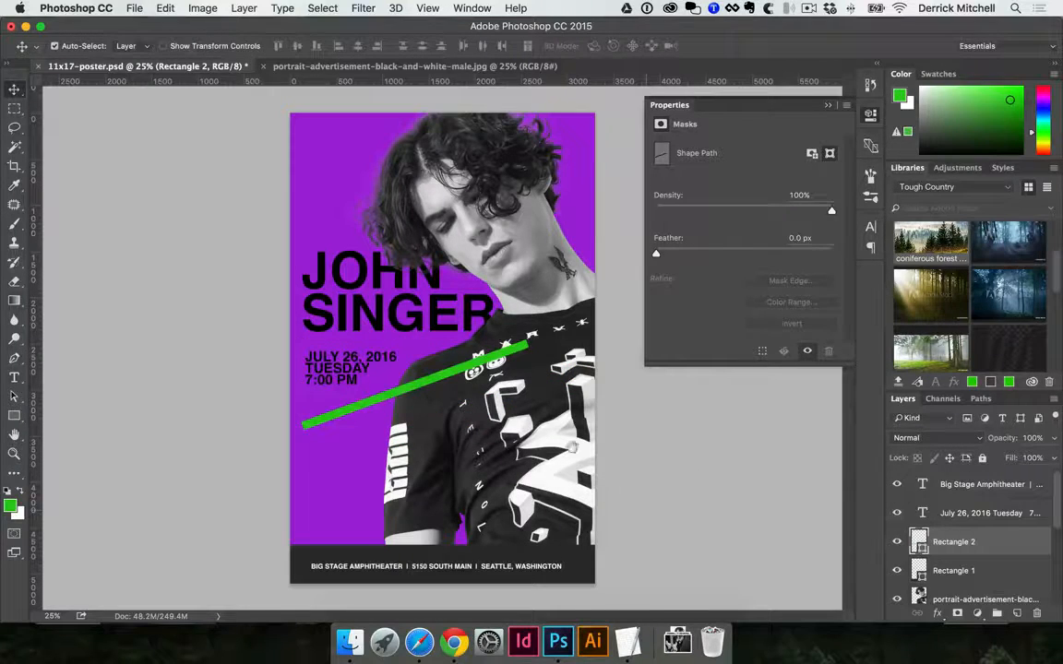
Activate the Direct Selection tool to edit the corner points at the green bar's upper-right end
key(super+plus)
key(a)
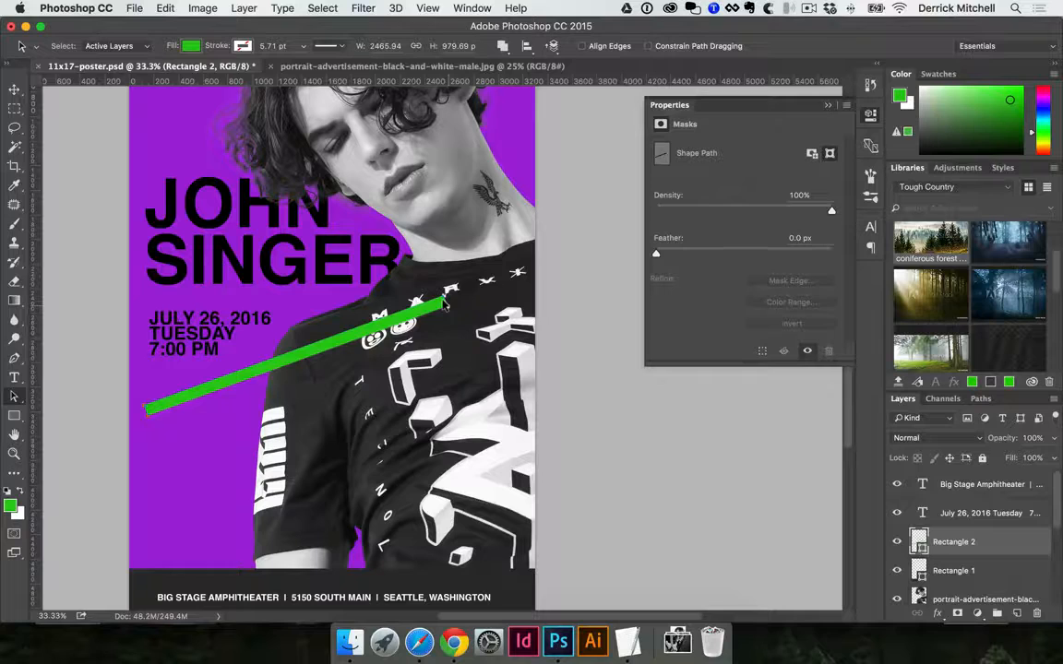
click(14, 395)
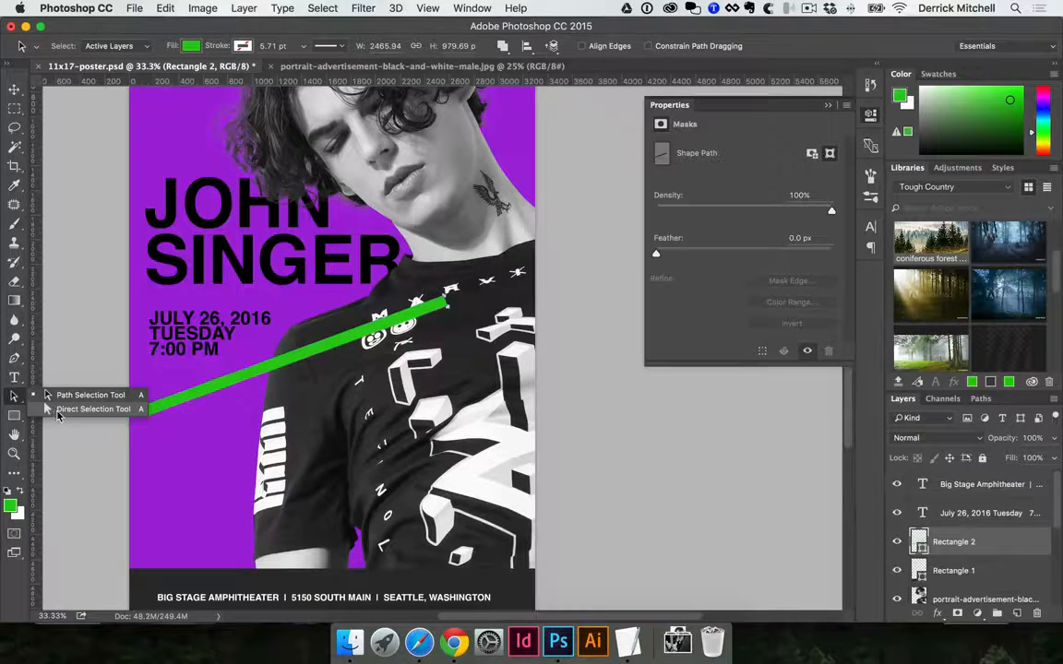
click(92, 410)
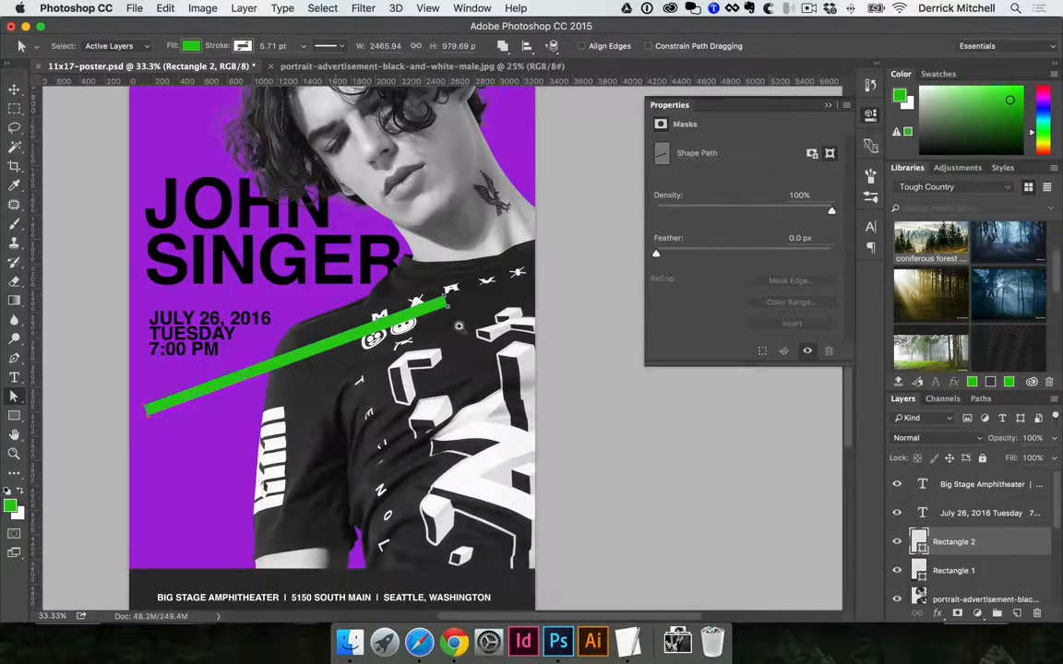
scroll(459, 326, up, 6)
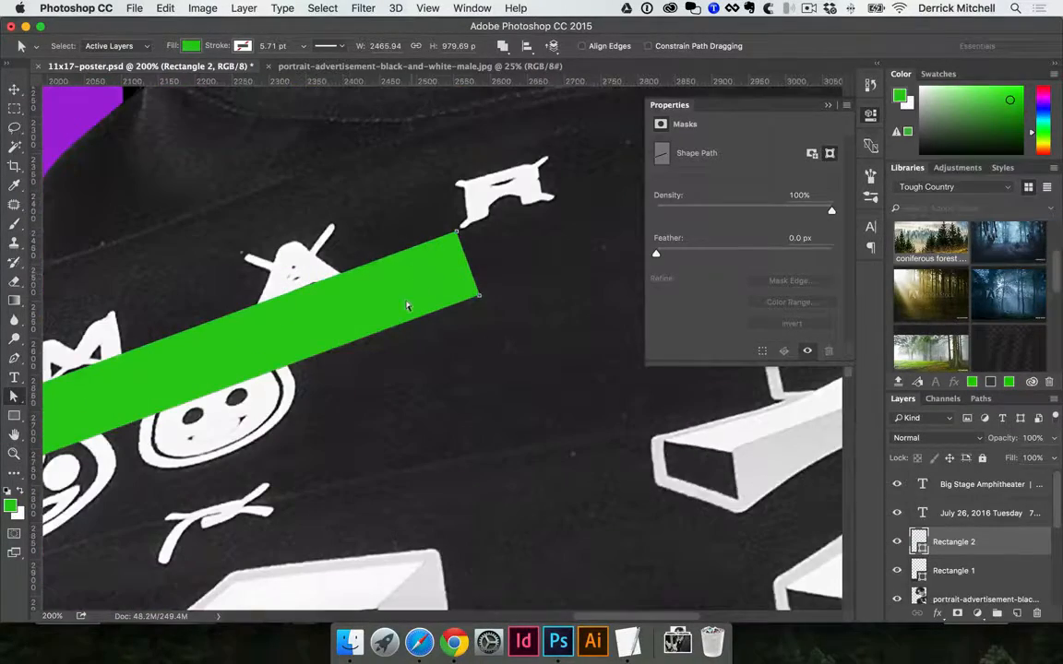
click(439, 276)
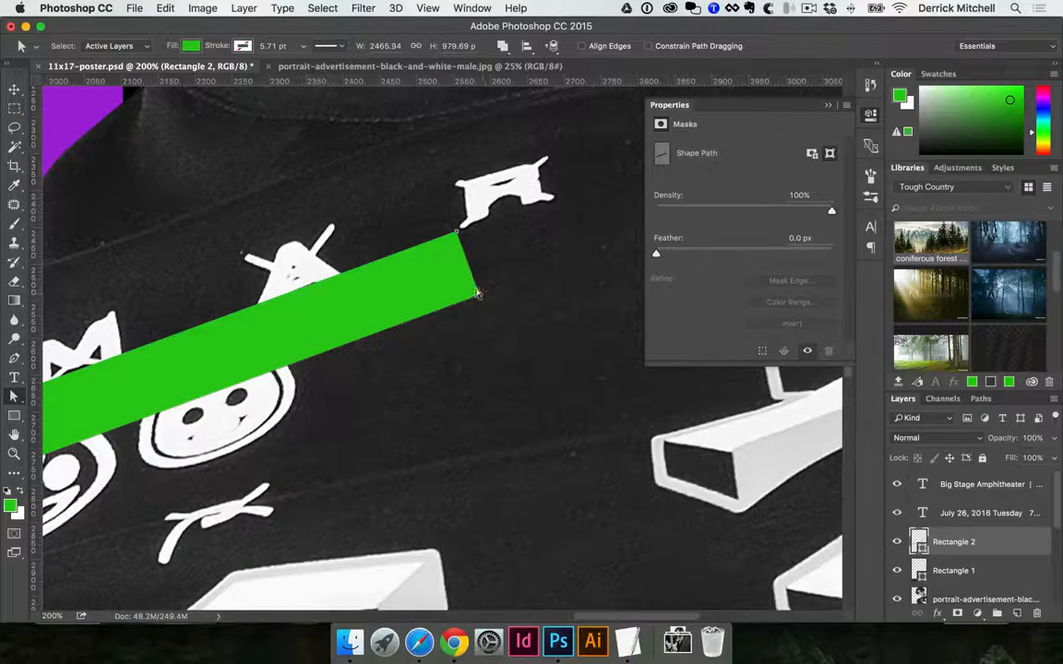
Try moving individual corner points at the green bar's right and left ends, undoing each change
drag(478, 294, 414, 341)
key(super+z)
drag(457, 231, 486, 383)
key(super+z)
alt+click(395, 317)
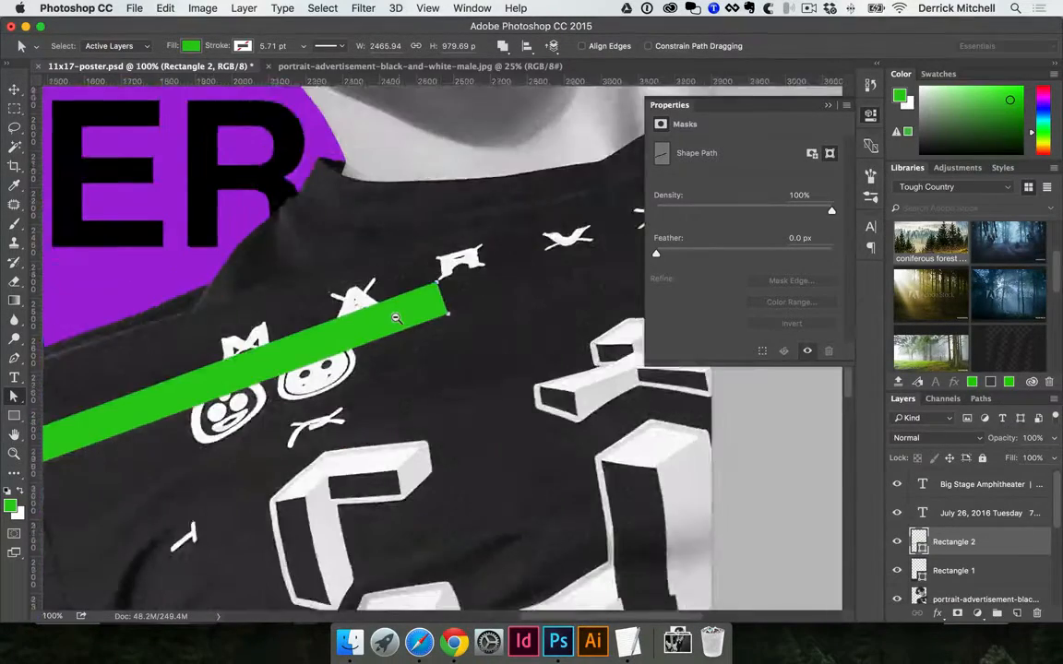
alt+click(409, 320)
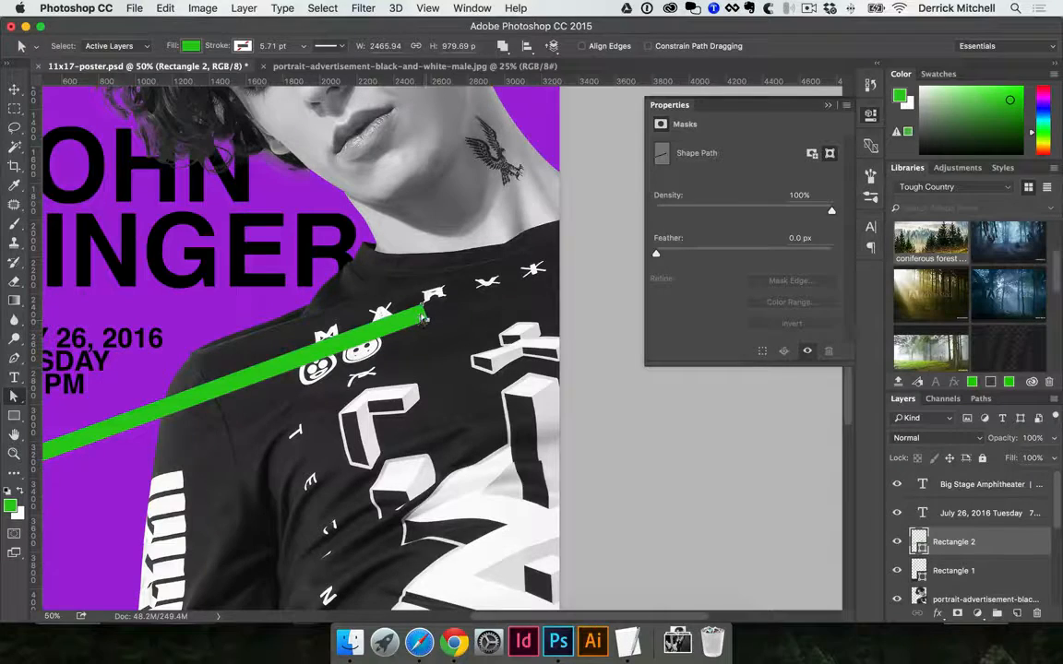
scroll(283, 300, left, 6)
scroll(284, 299, down, 2)
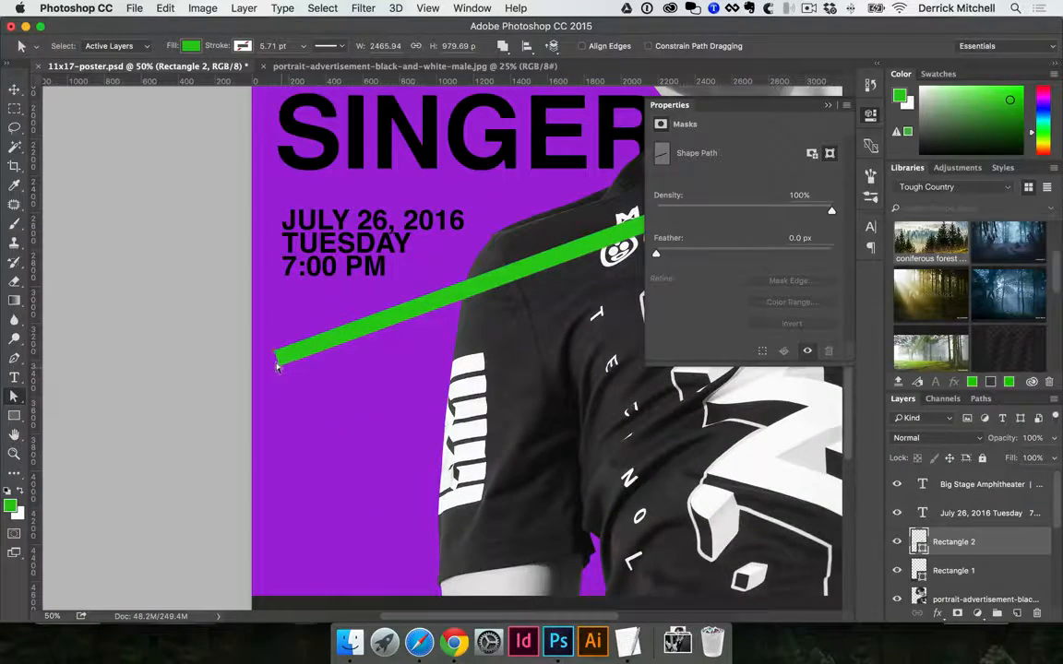
alt+click(315, 373)
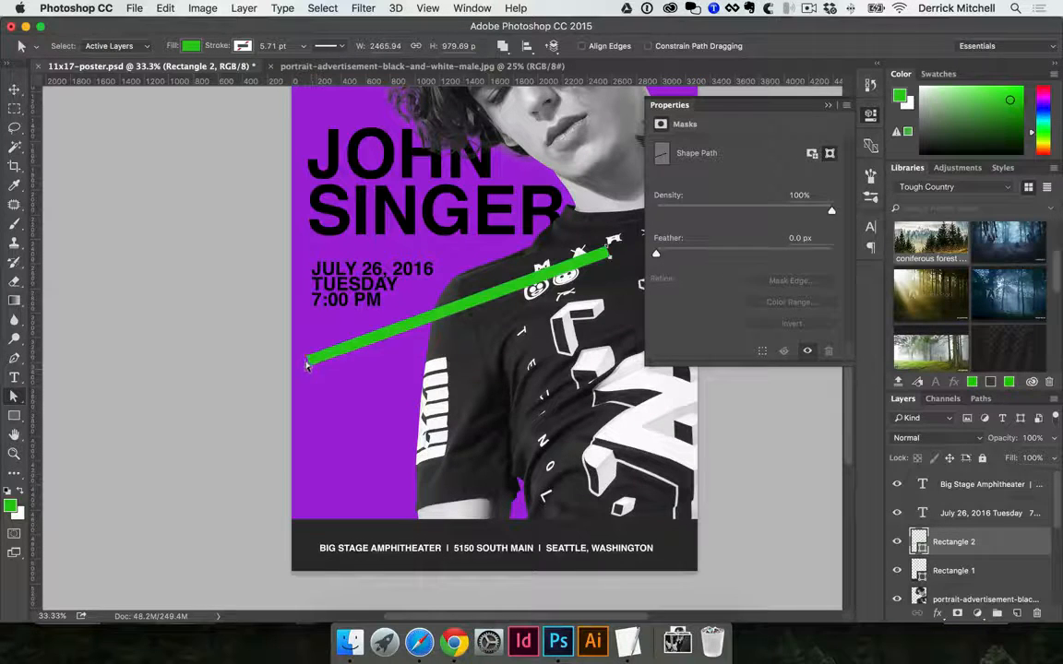
drag(307, 362, 317, 384)
key(super+z)
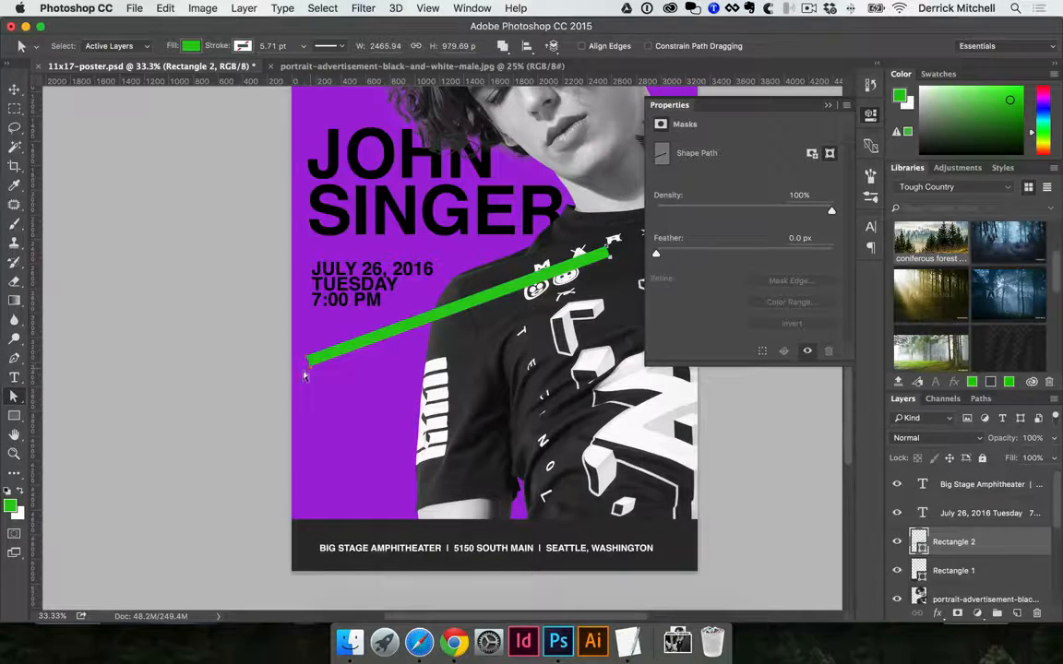
Pull the bar's lower edge down past the poster's bottom, turning the bar into a large green parallelogram
scroll(304, 395, up, 2)
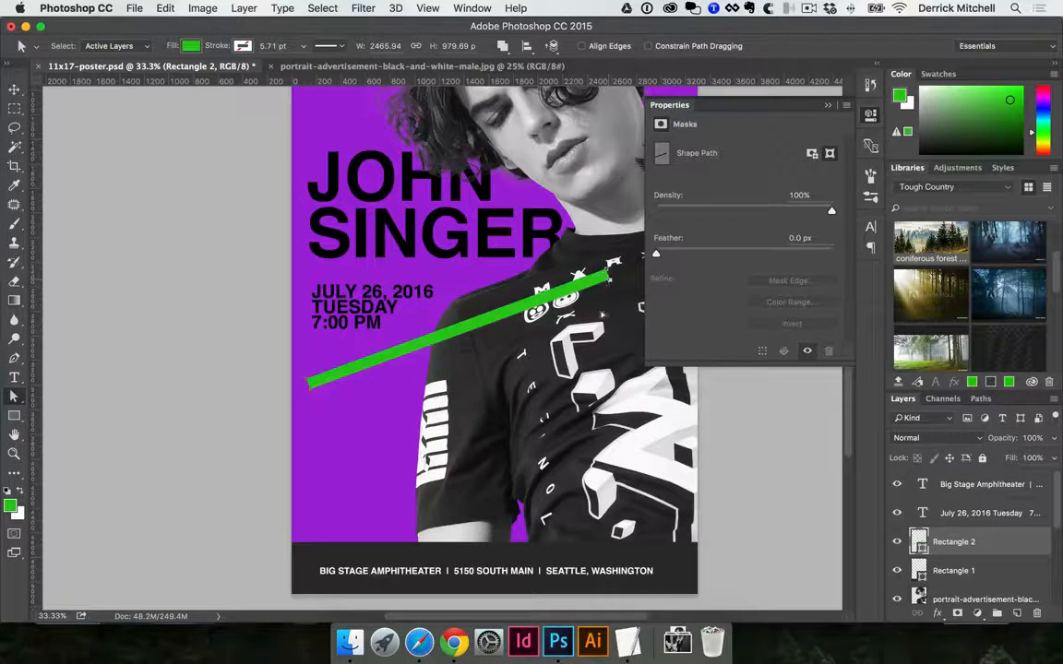
drag(609, 275, 444, 341)
Scale the green parallelogram to about 162% so it spans the full poster width, and move it up across the T-shirt
key(super+t)
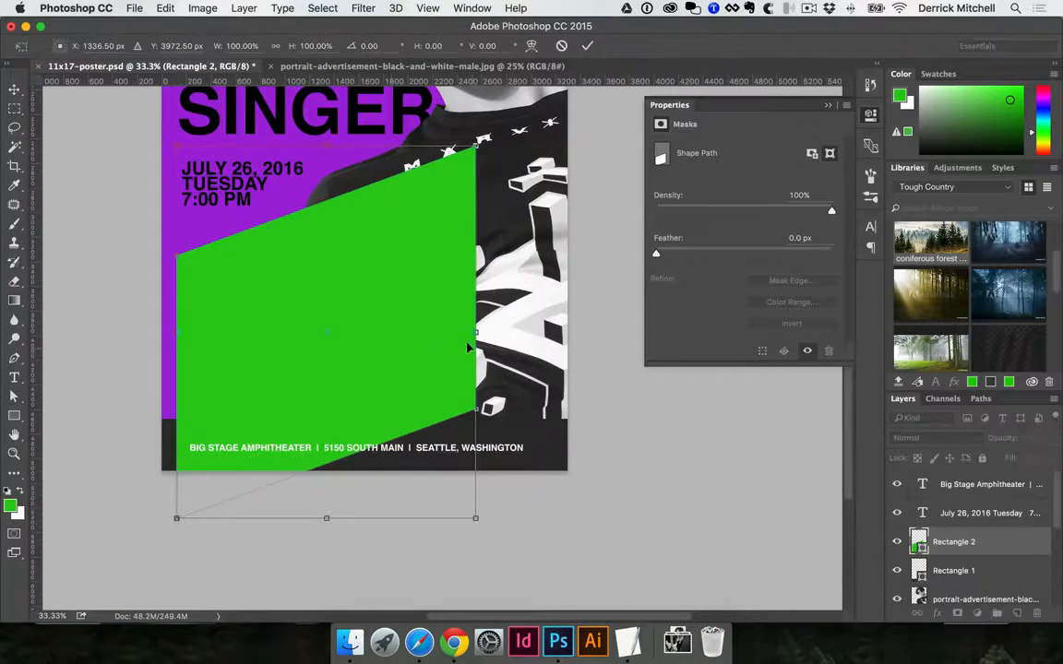
key(super+minus)
key(super+minus)
key(super+minus)
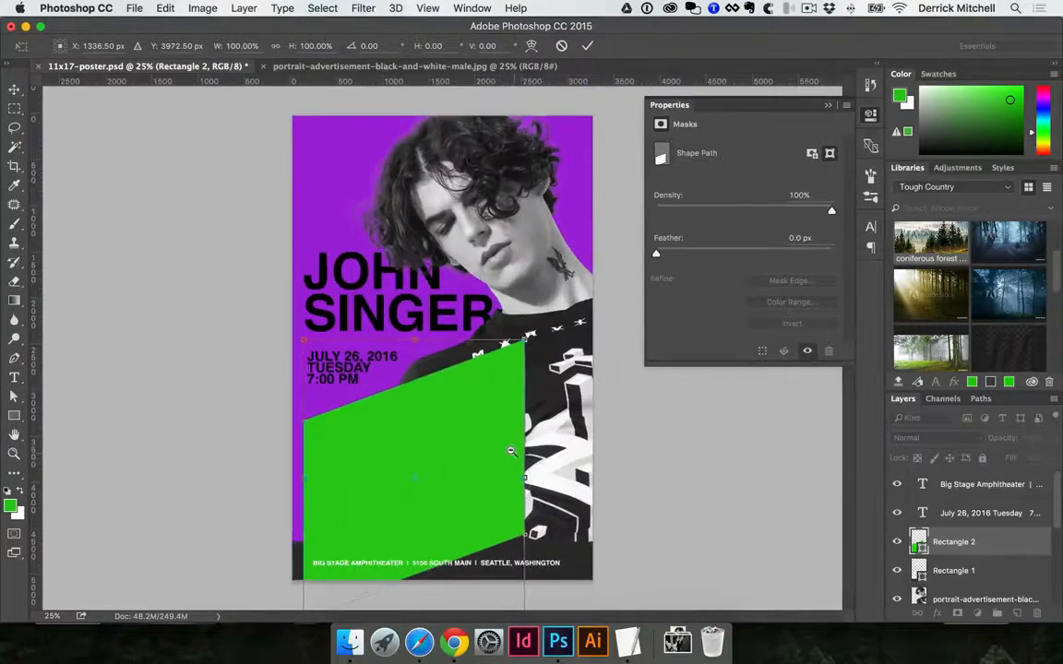
drag(484, 483, 538, 550)
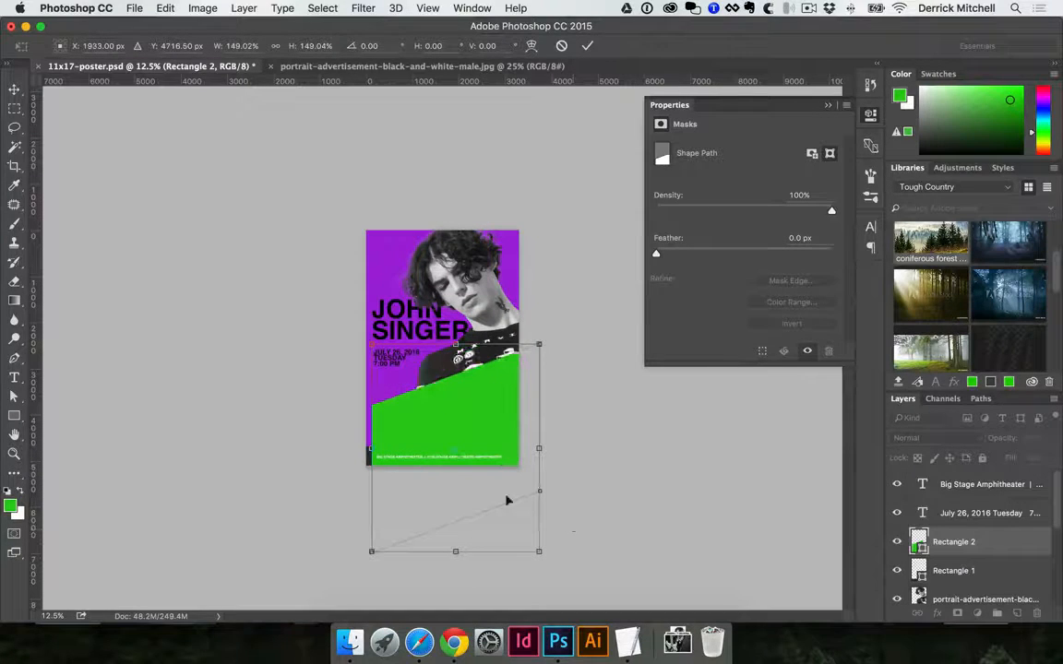
drag(372, 551, 344, 558)
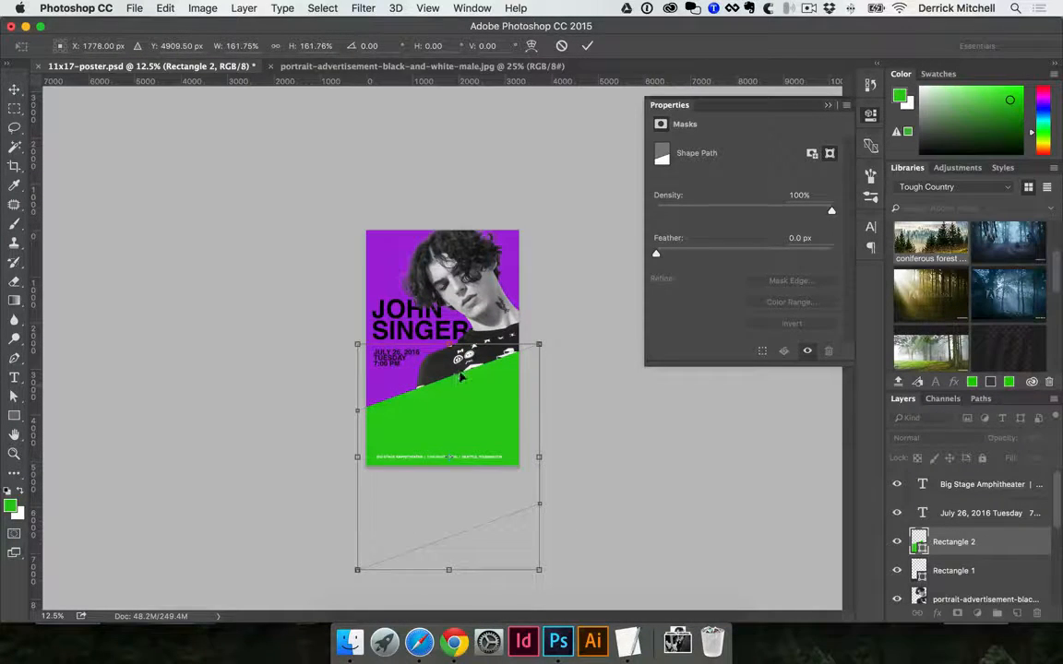
drag(475, 380, 470, 354)
key(Return)
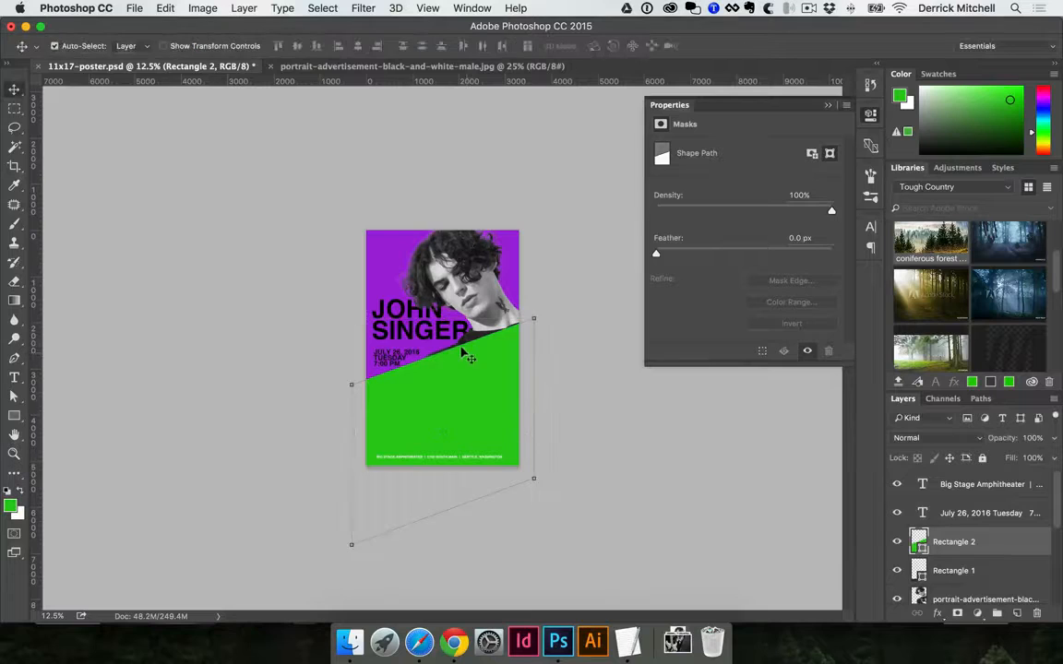
Move the green panel down so its slanted edge crosses the lower T-shirt, and hide the dark bottom bar (Rectangle 1)
key(super+equal)
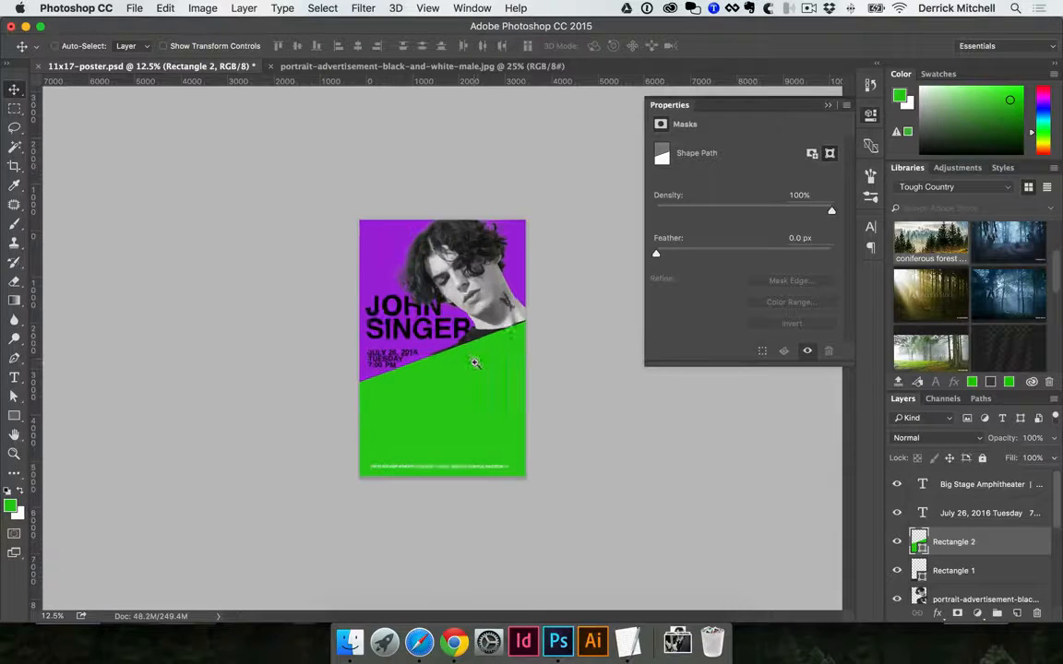
drag(489, 440, 526, 431)
key(super+equal)
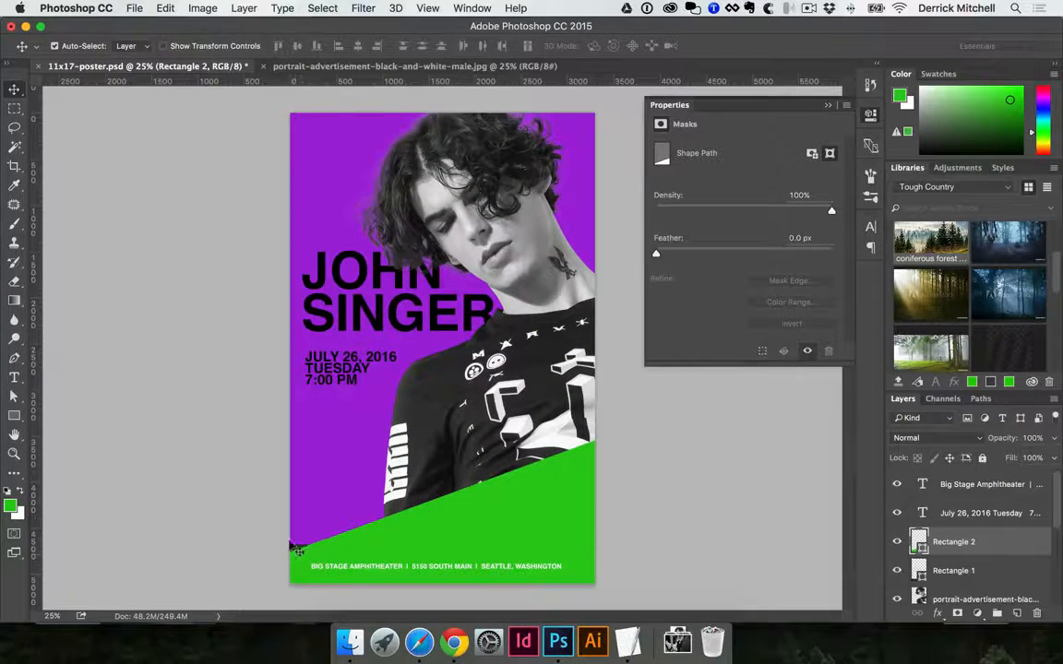
click(392, 553)
click(897, 570)
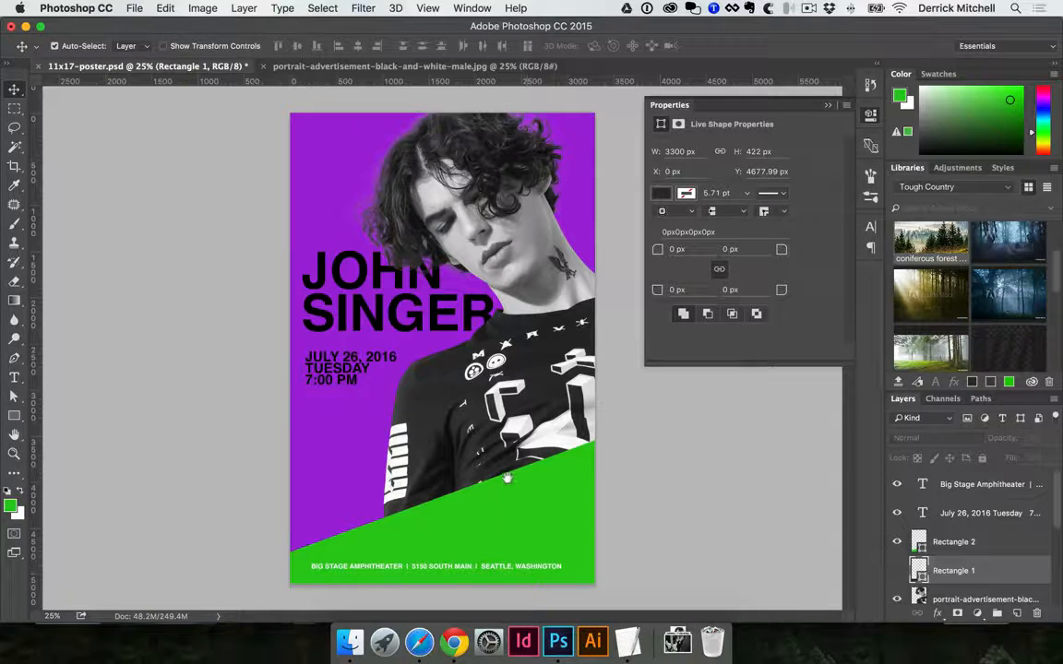
Move the white venue line up and right on the green panel, to about X 486 px, Y 4636 px
key(t)
click(495, 567)
key(super+a)
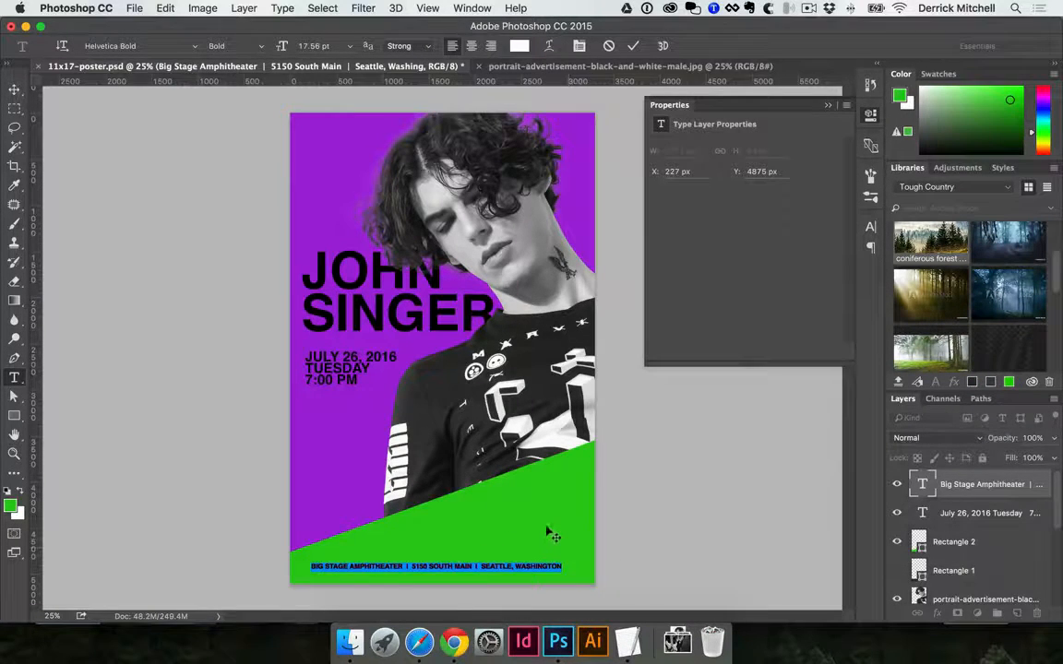
key(super+Return)
key(v)
drag(478, 561, 514, 543)
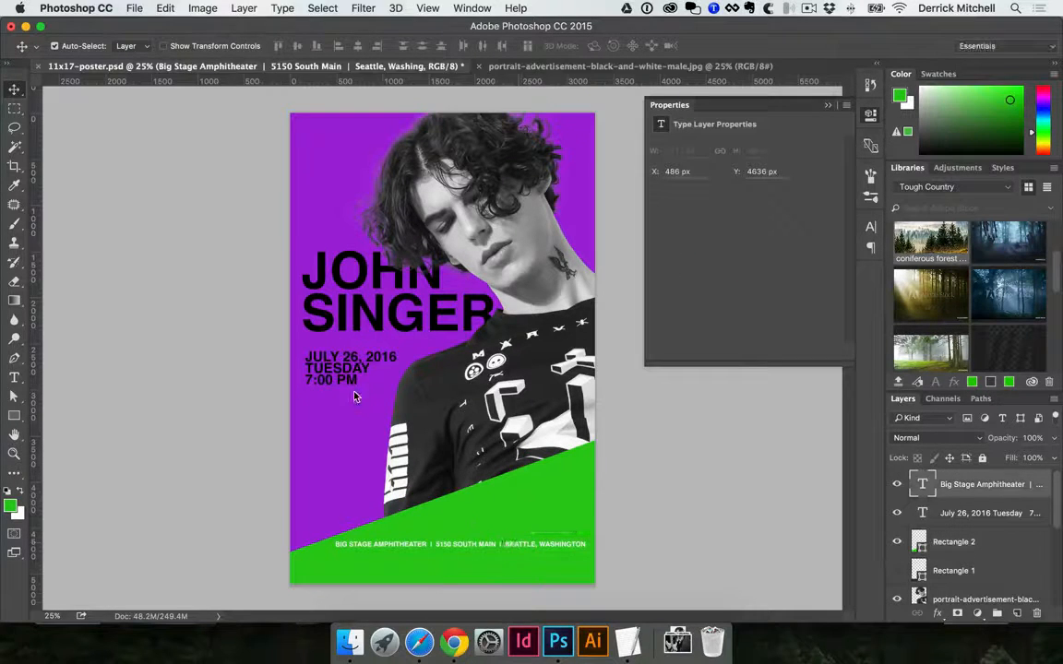
Move the date and time text onto the green panel above the venue line and right-align it
drag(339, 374, 527, 513)
key(t)
click(527, 510)
key(super+a)
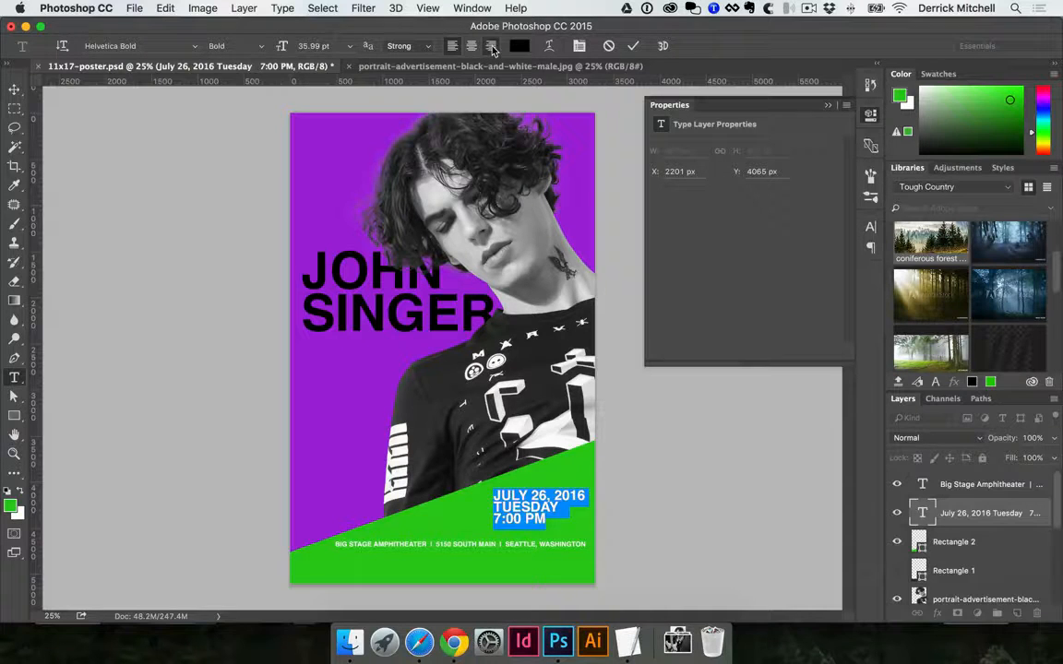
click(491, 47)
key(super+Return)
key(v)
drag(426, 505, 513, 496)
Join "Tuesday" and "7:00 PM" on one line and shift the date block toward the green panel's right edge
key(t)
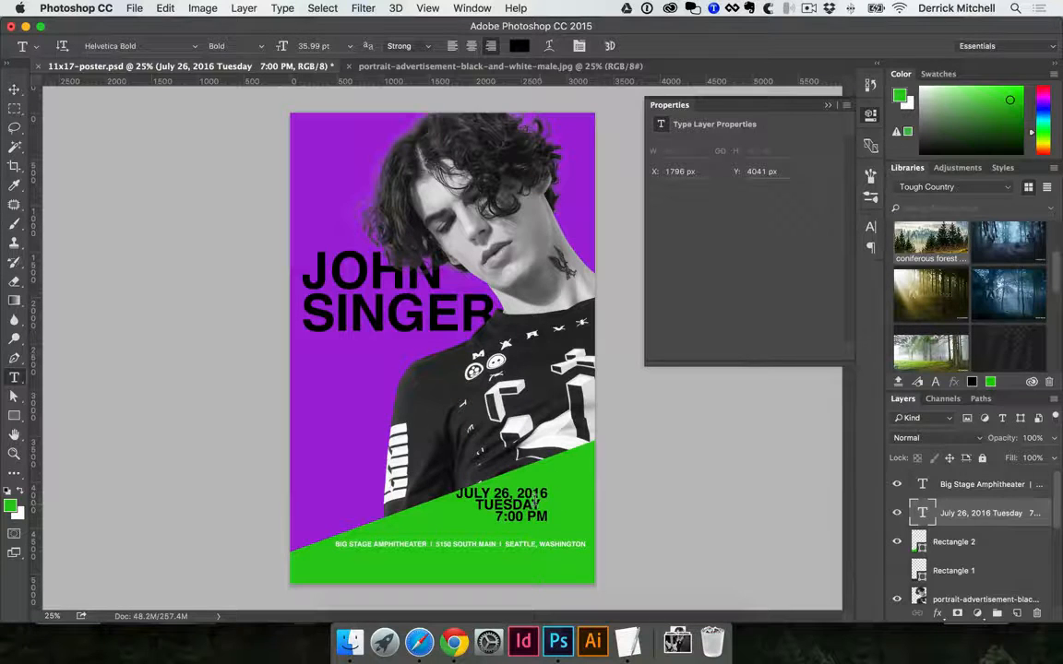
click(533, 503)
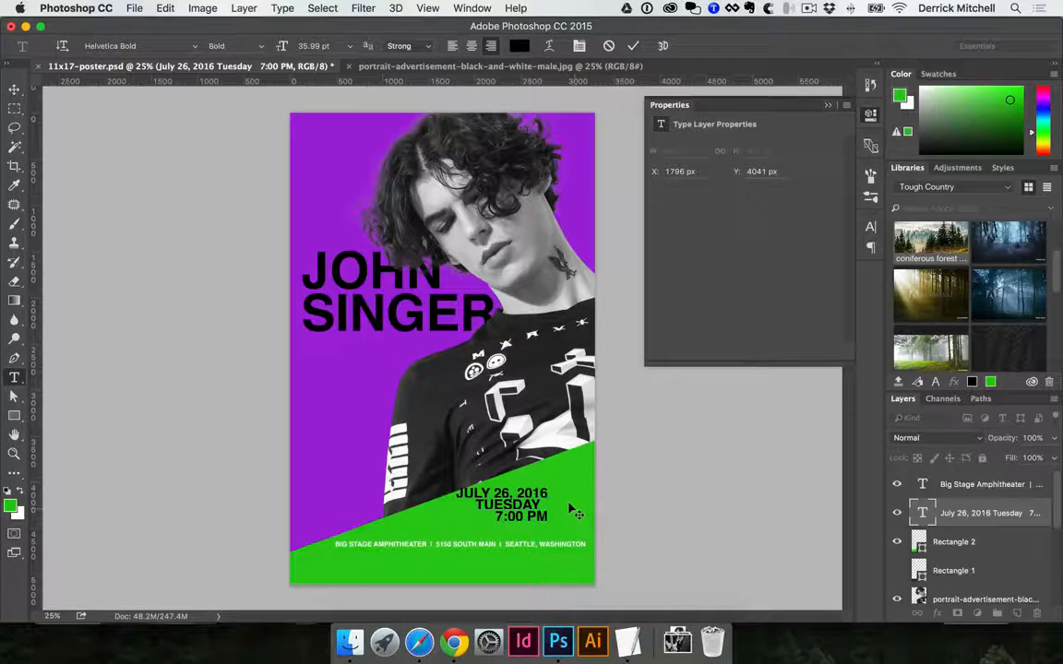
key(BackSpace)
key(super+Return)
key(v)
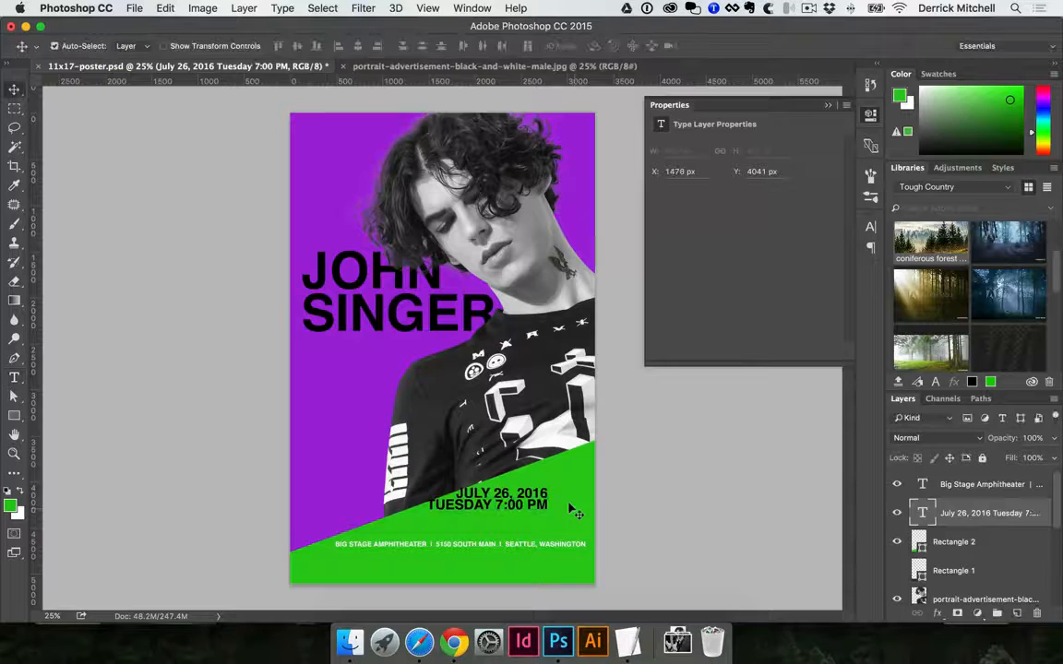
drag(572, 510, 612, 508)
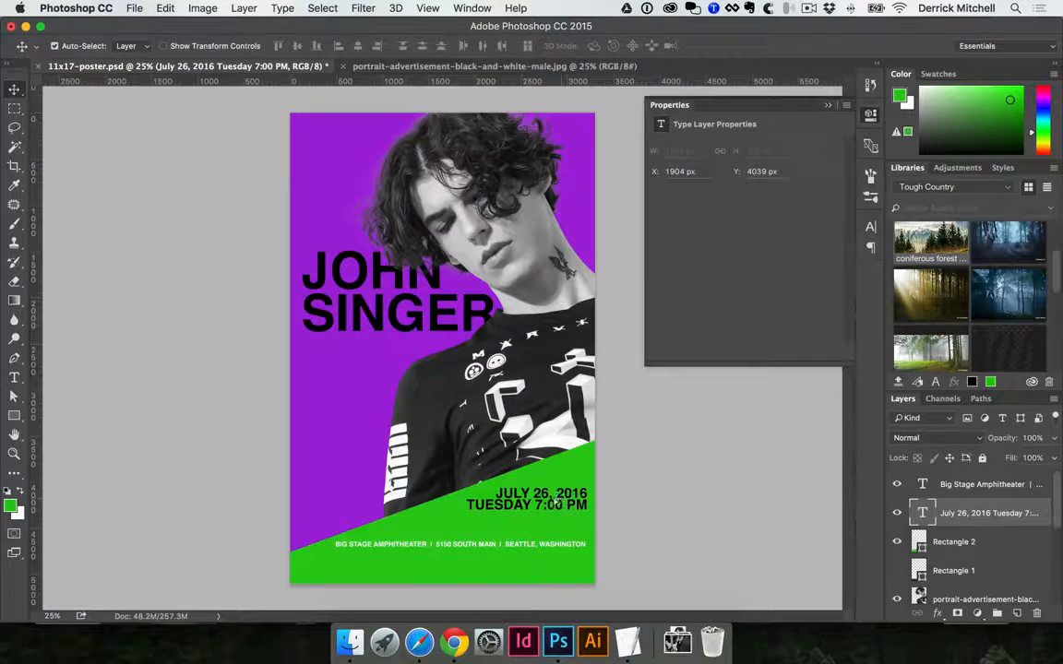
drag(558, 504, 545, 499)
Break the venue text into three lines for name, street and city without the separators, and right-align it
double_click(549, 546)
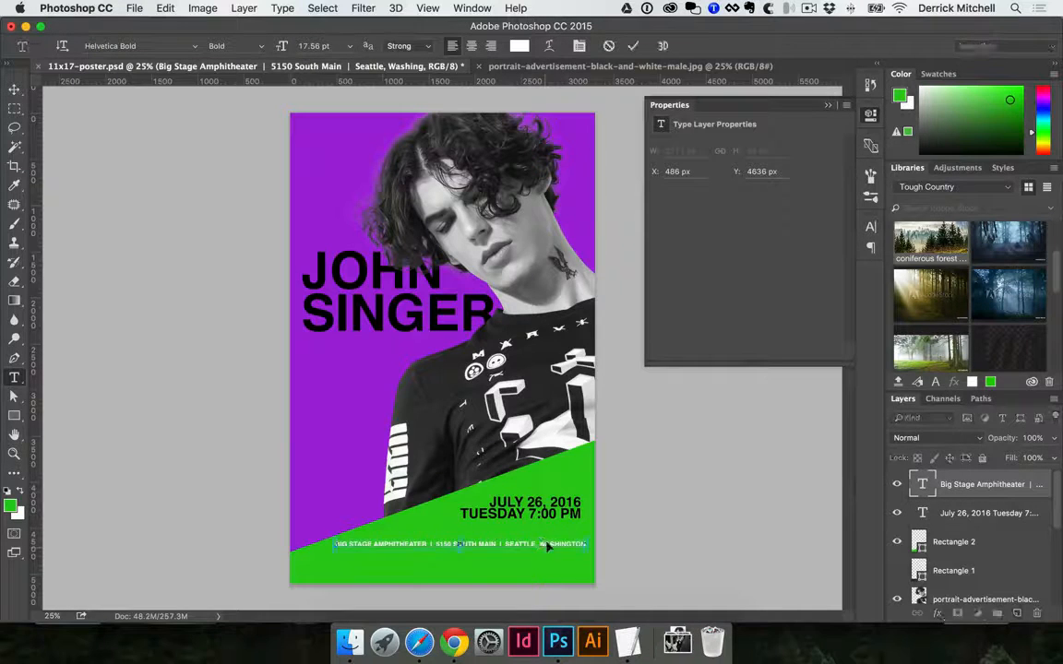
key(super+Return)
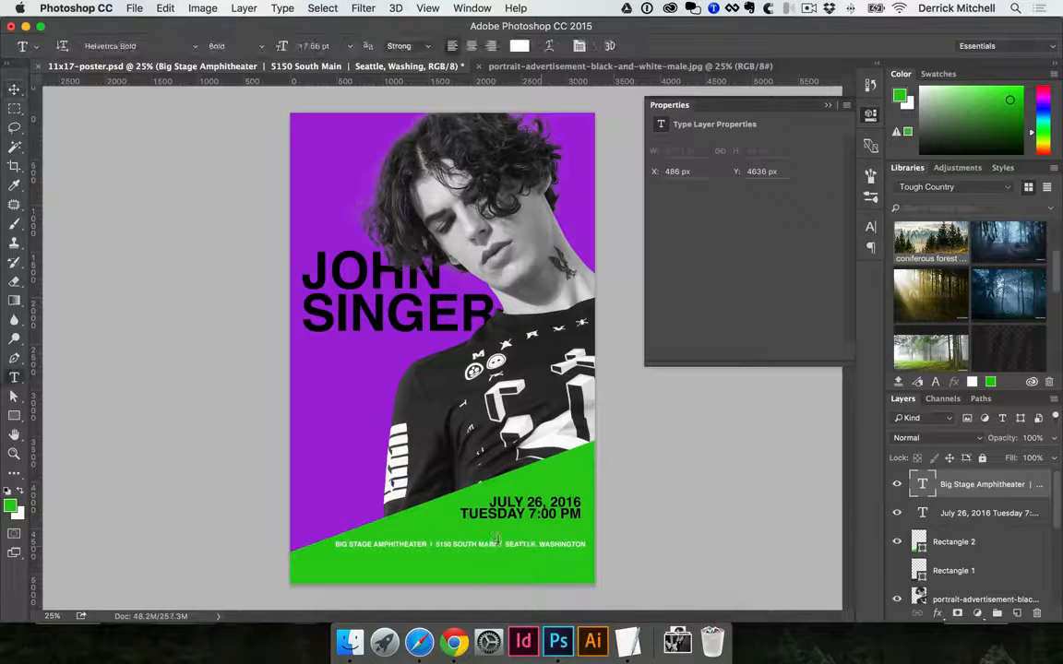
click(499, 545)
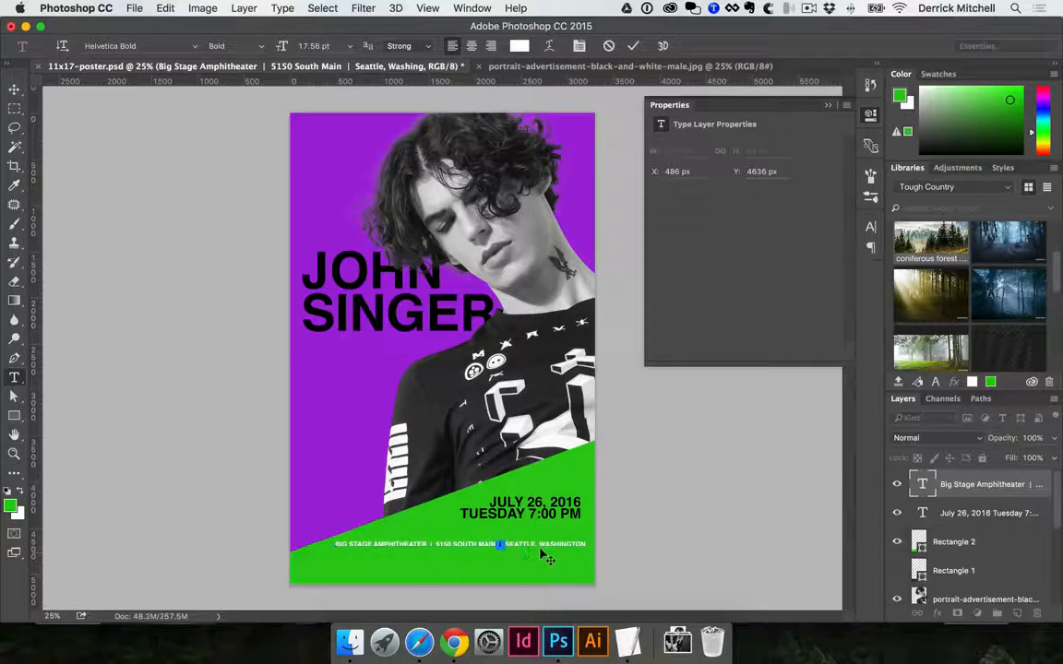
key(Return)
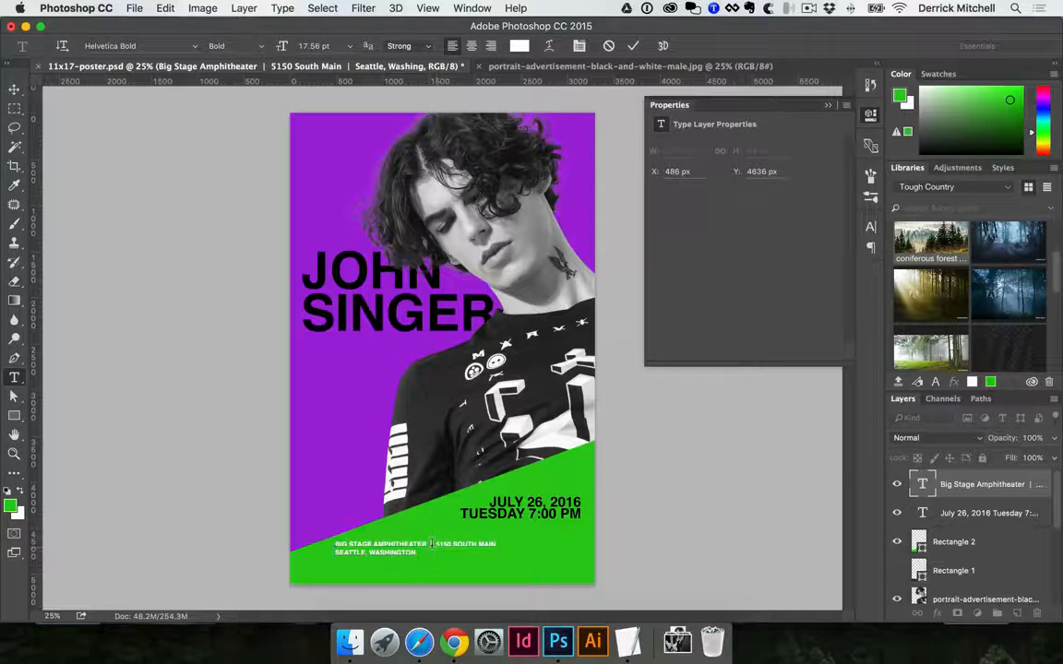
key(Return)
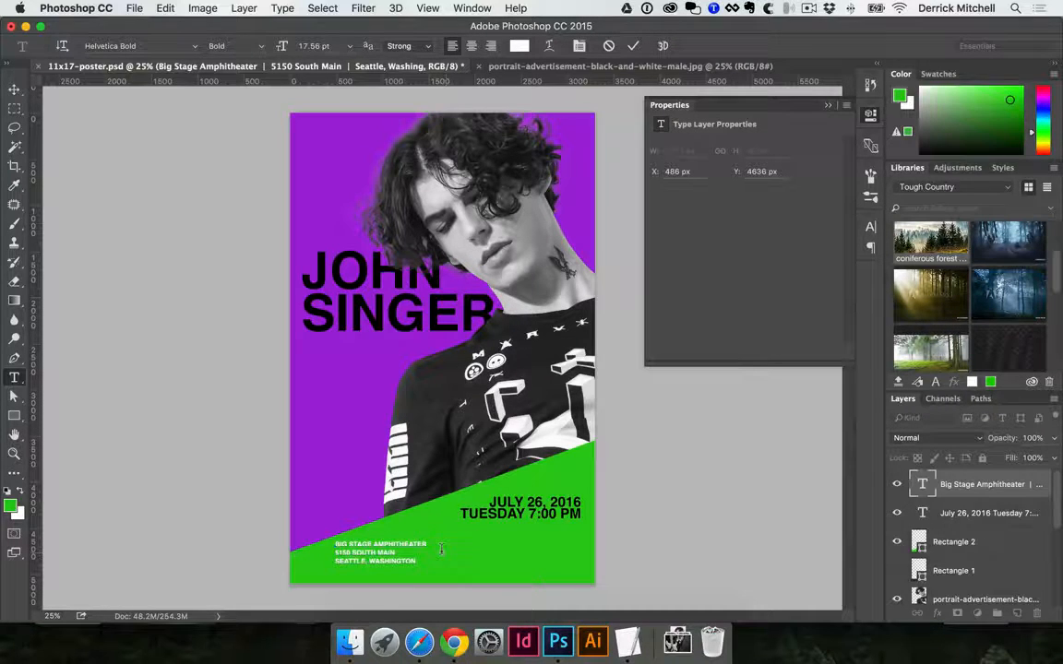
key(super+a)
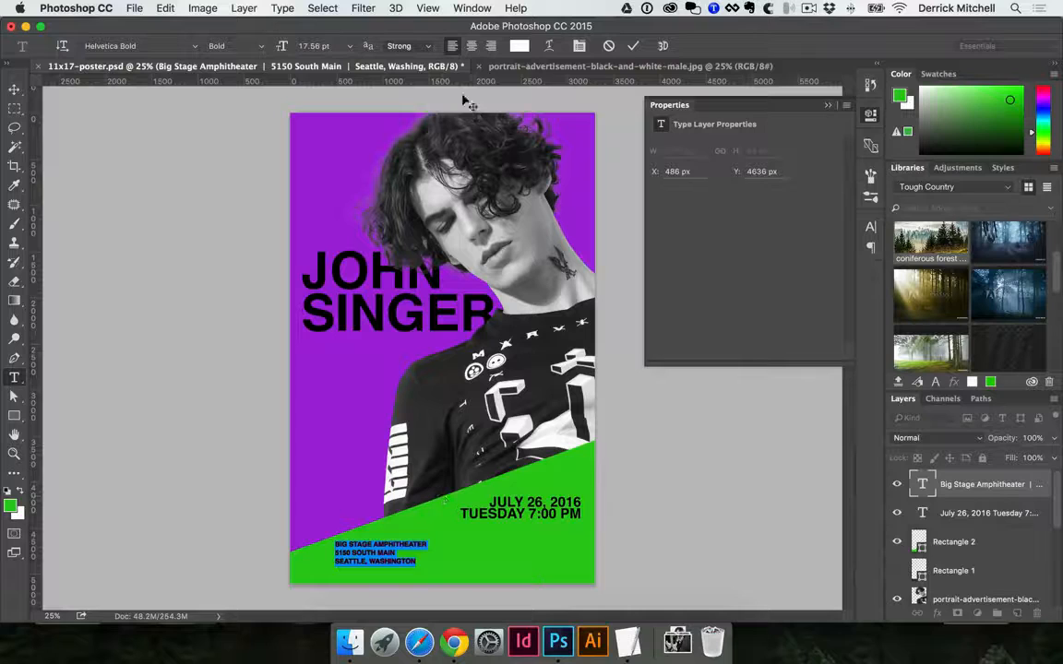
click(491, 46)
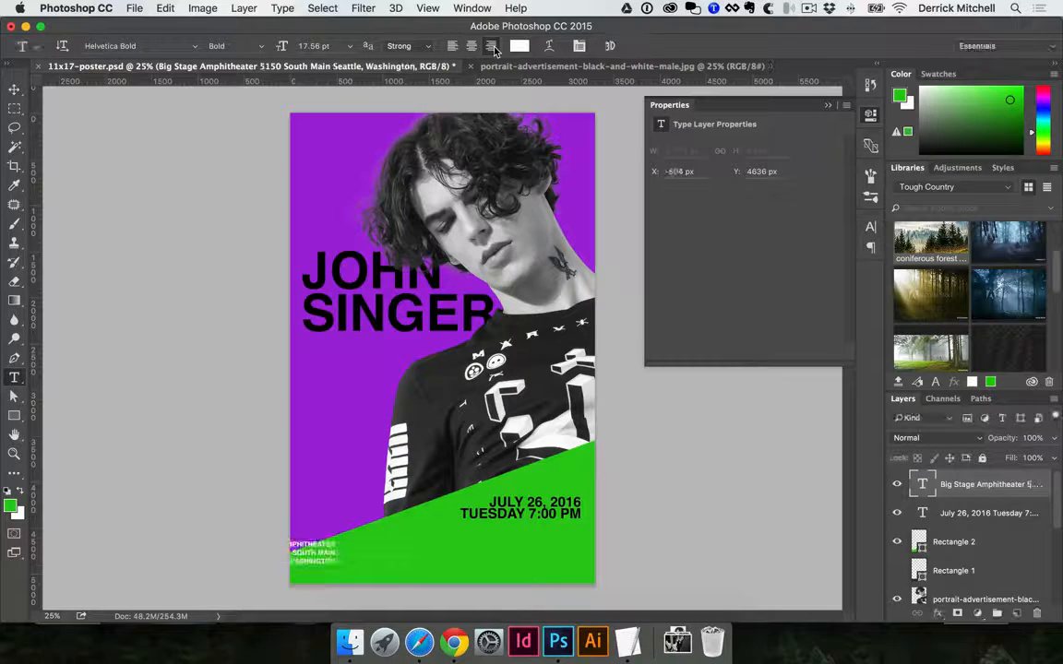
Move the three-line venue text beneath the date block on the green panel, to about X 2037 px, Y 4580 px
key(v)
drag(320, 553, 557, 554)
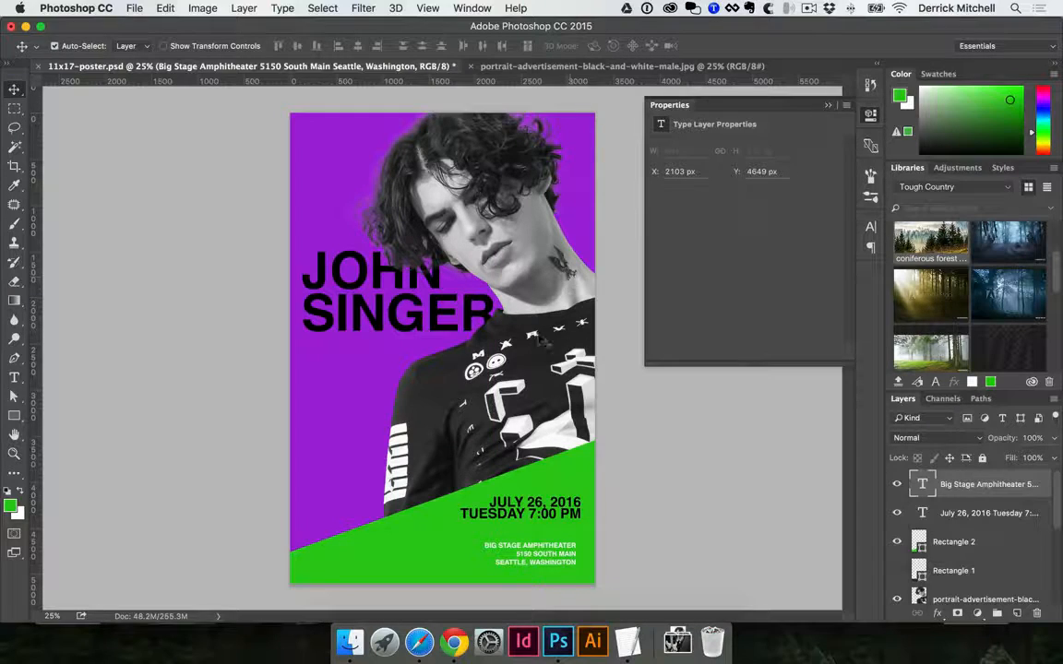
key(super+equal)
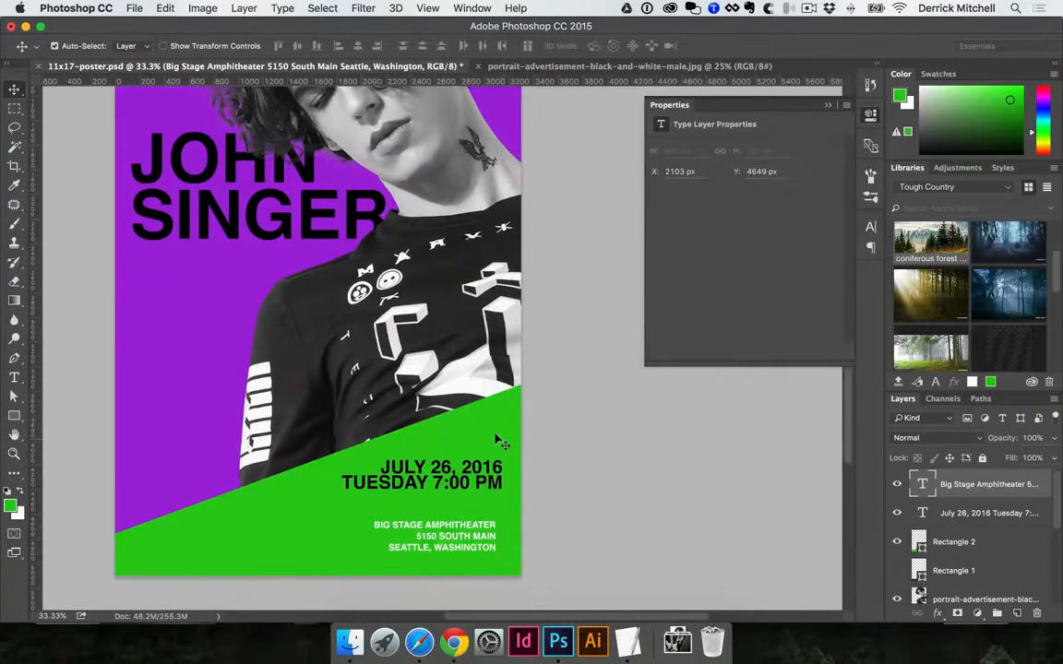
super+click(489, 453)
super+click(484, 464)
drag(479, 522, 470, 514)
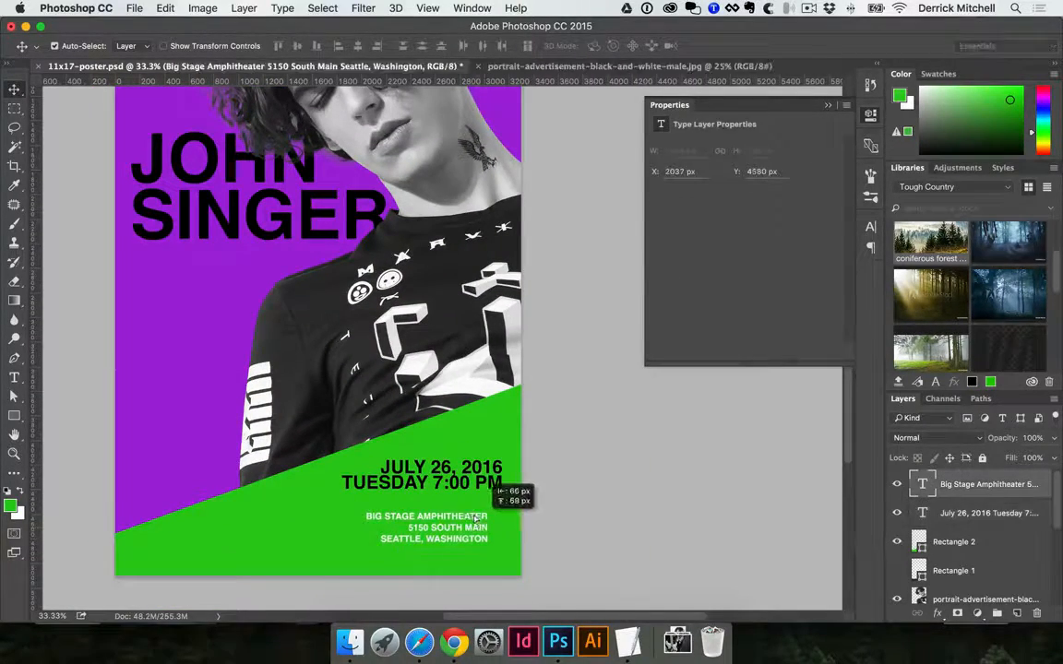
Reposition the large artist name headline near the poster's left edge, at about X 119 px, Y 1519 px
drag(258, 263, 306, 273)
drag(394, 376, 320, 323)
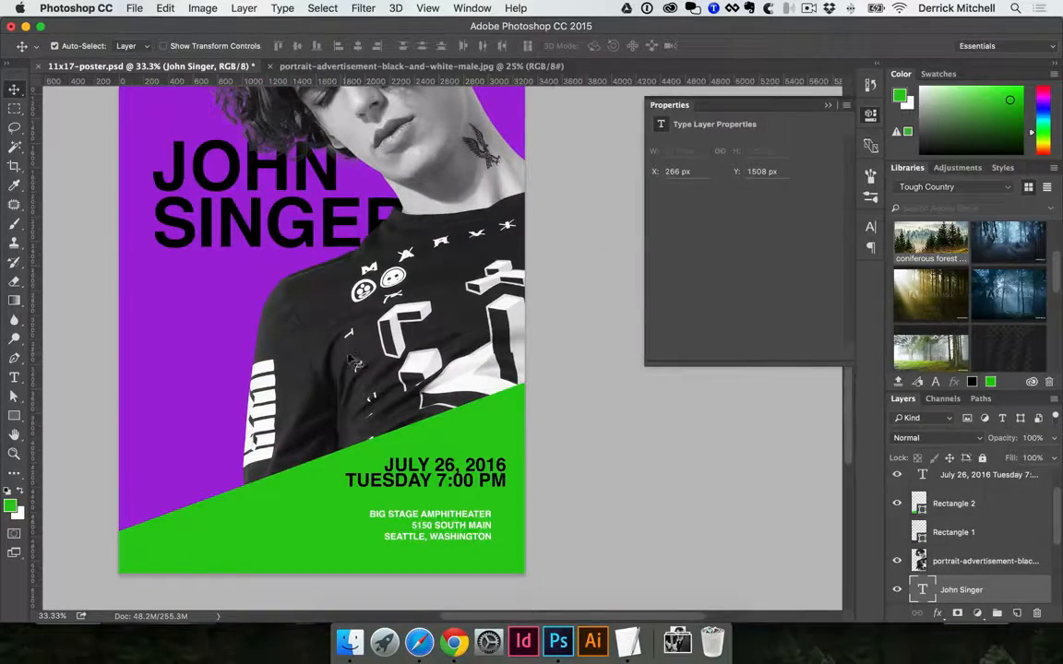
drag(294, 241, 268, 226)
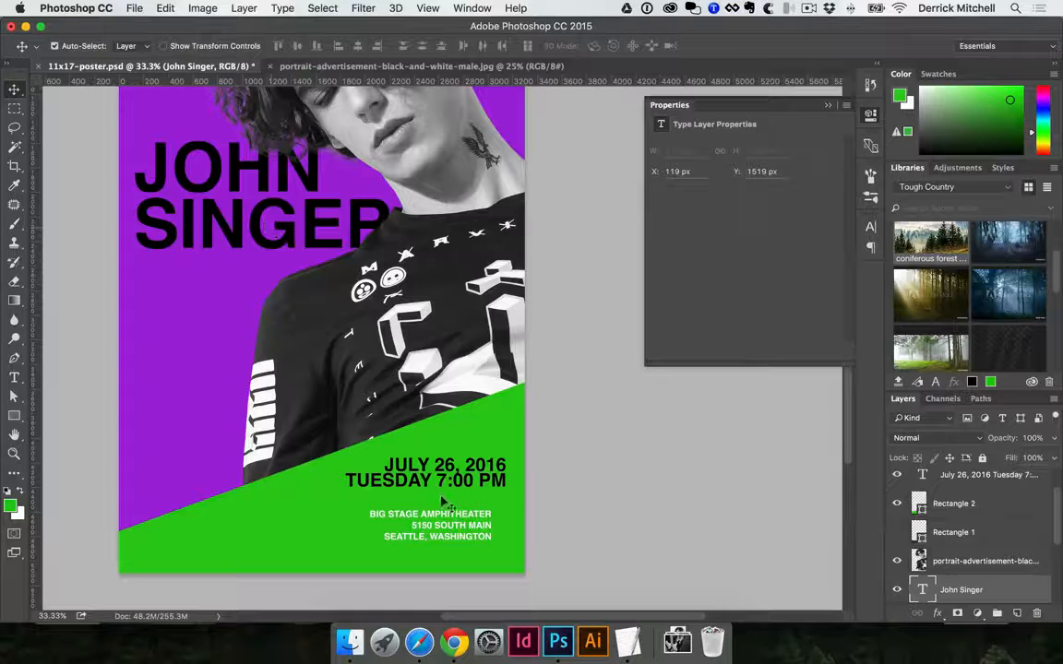
Select the date text and switch the rulers off and back on
click(421, 465)
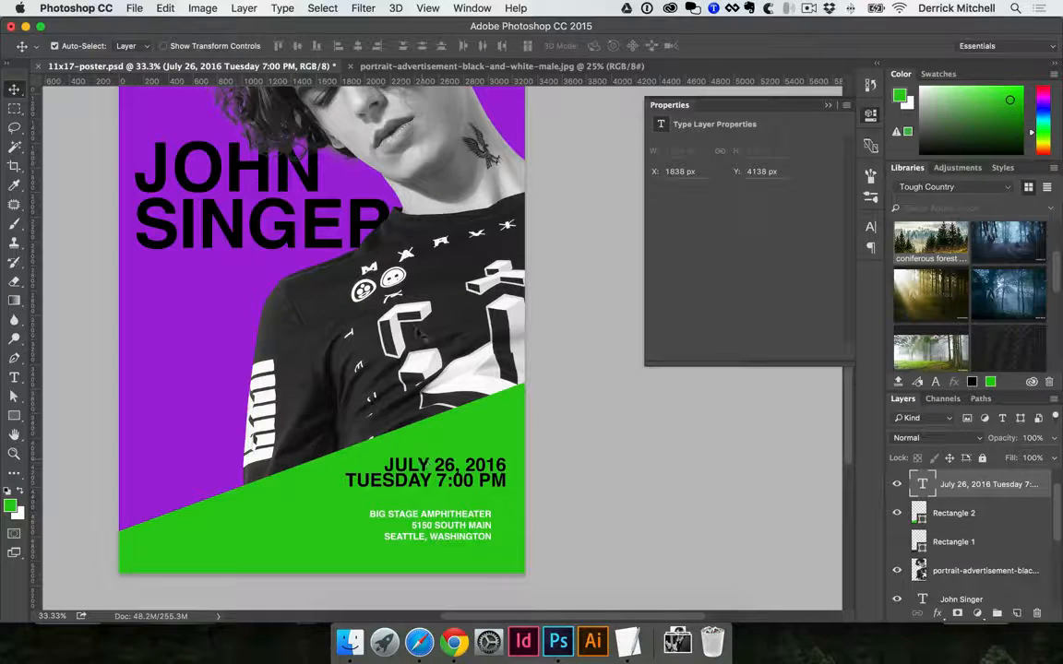
key(super)
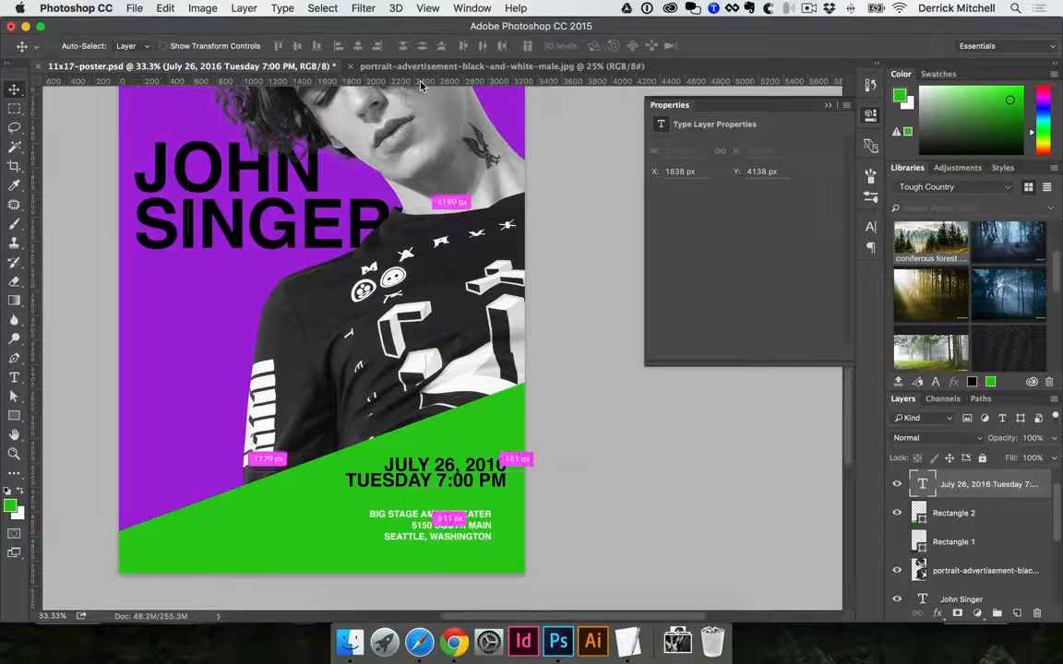
scroll(421, 85, left, 3)
click(429, 8)
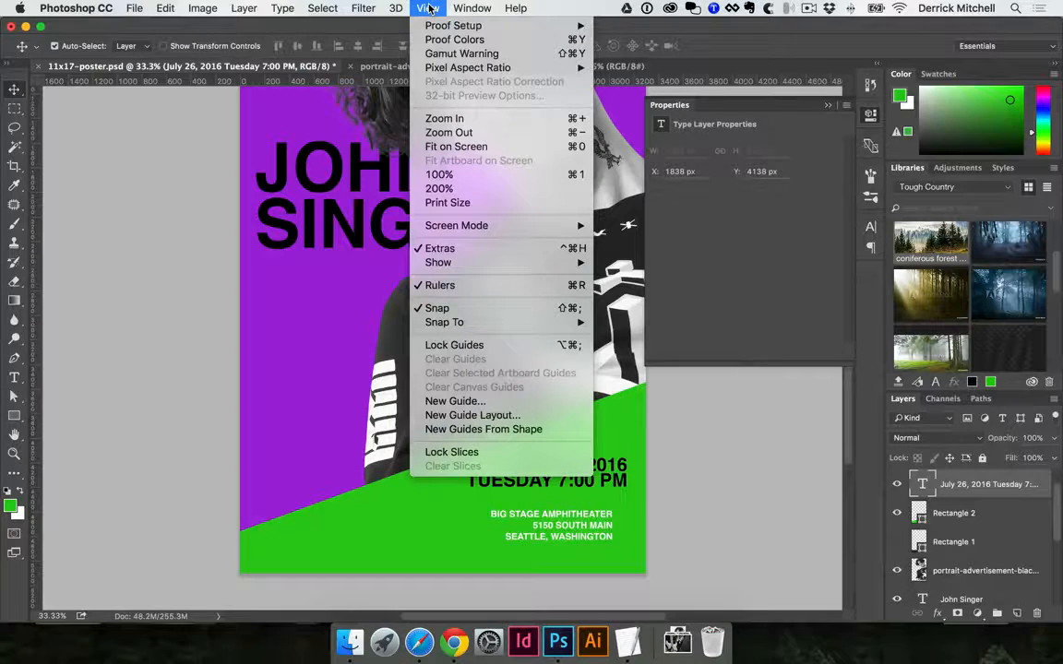
click(448, 288)
scroll(337, 238, right, 3)
click(434, 451)
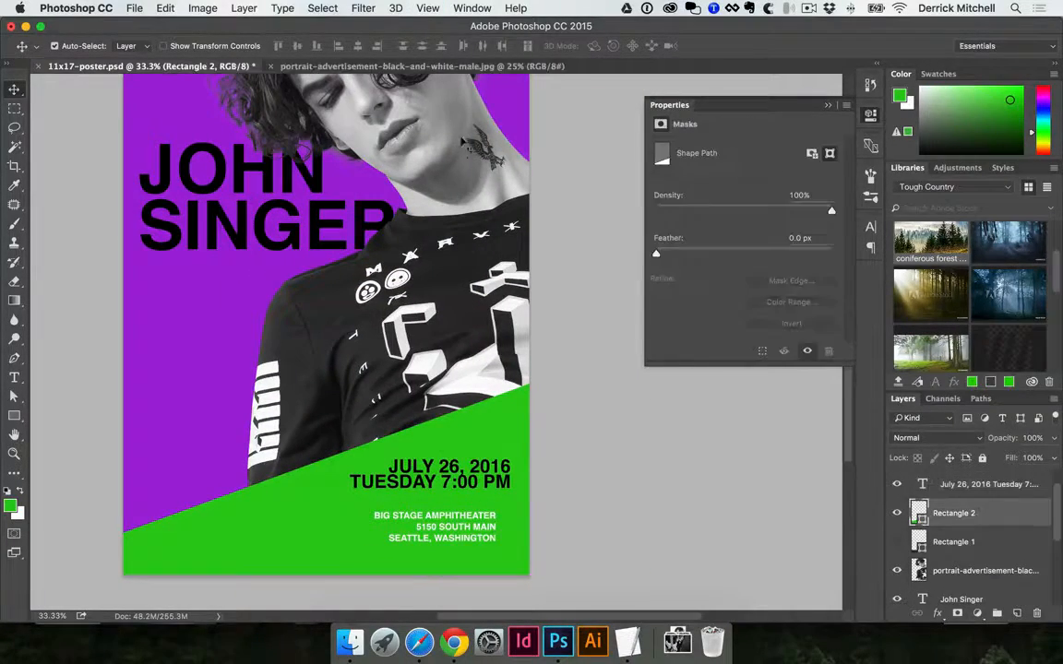
click(395, 424)
key(ctrl+r)
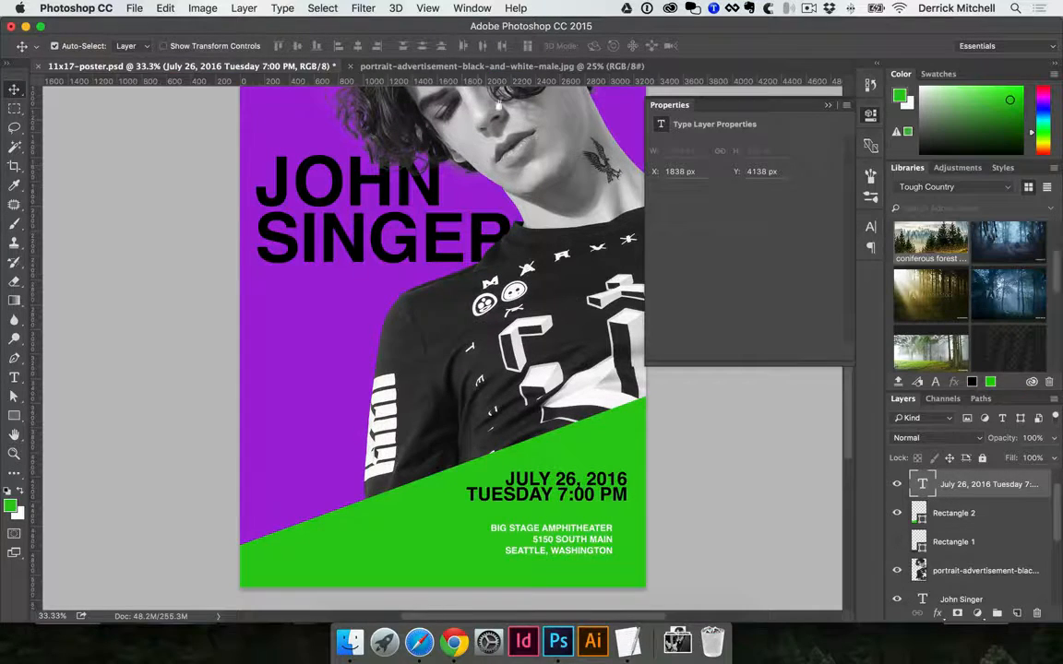
Add a horizontal guide just above the date text and a vertical guide along the date text's right edge
scroll(499, 107, right, 3)
drag(402, 80, 499, 421)
scroll(499, 421, left, 1)
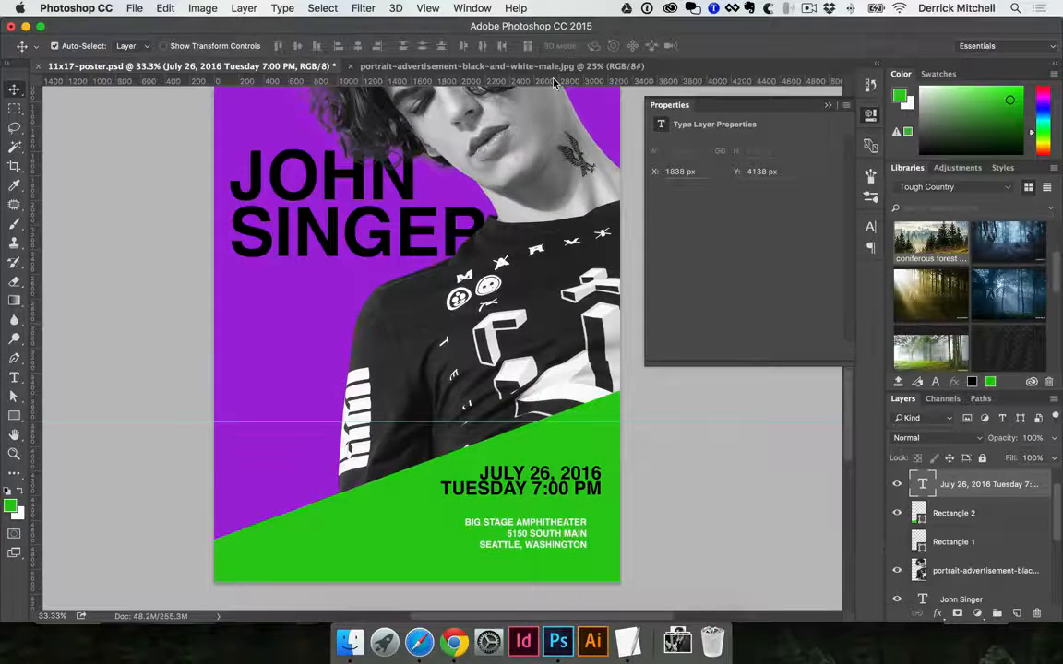
double_click(497, 83)
click(818, 171)
drag(583, 83, 600, 217)
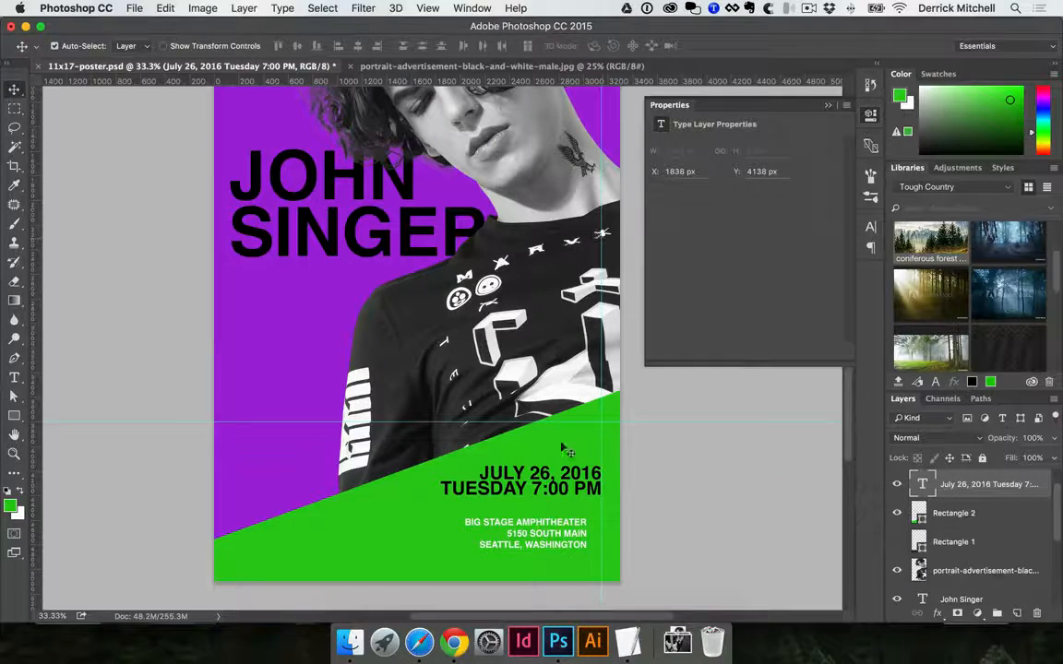
Align the venue text's right edge to the vertical guide, at about X 2149 px, Y 4540 px, and hide the guides
key(super+equal)
drag(559, 542, 552, 516)
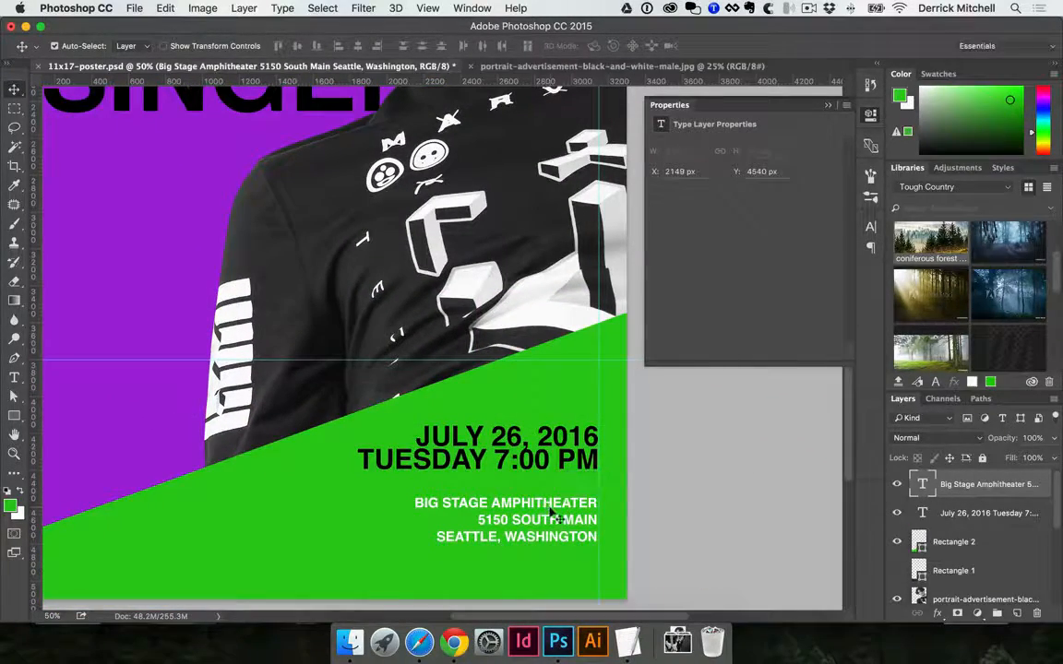
alt+super+click(429, 435)
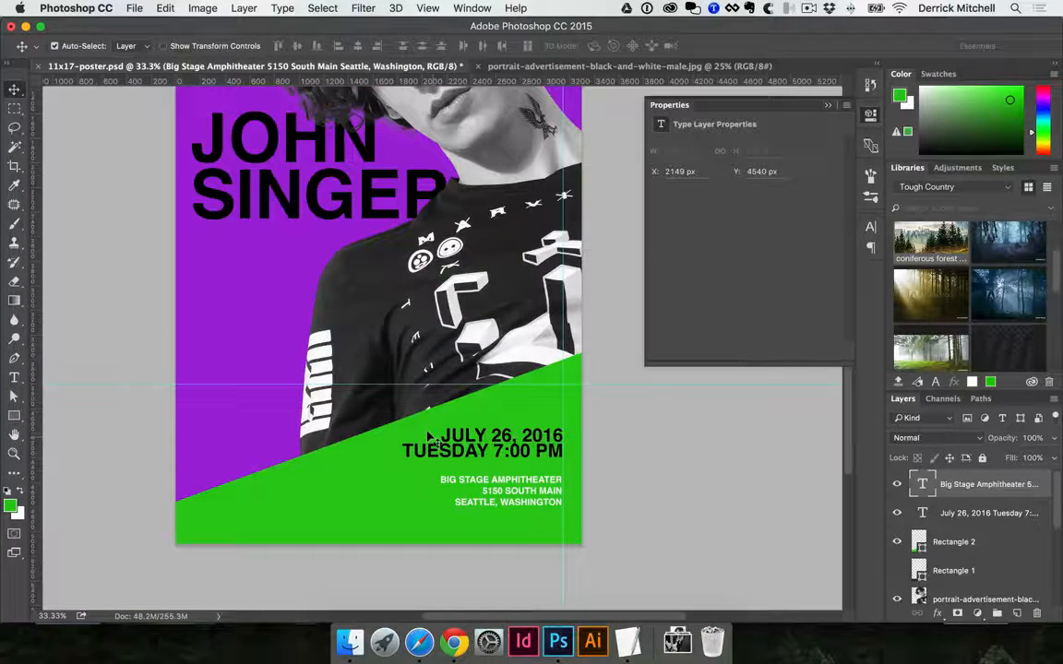
click(356, 463)
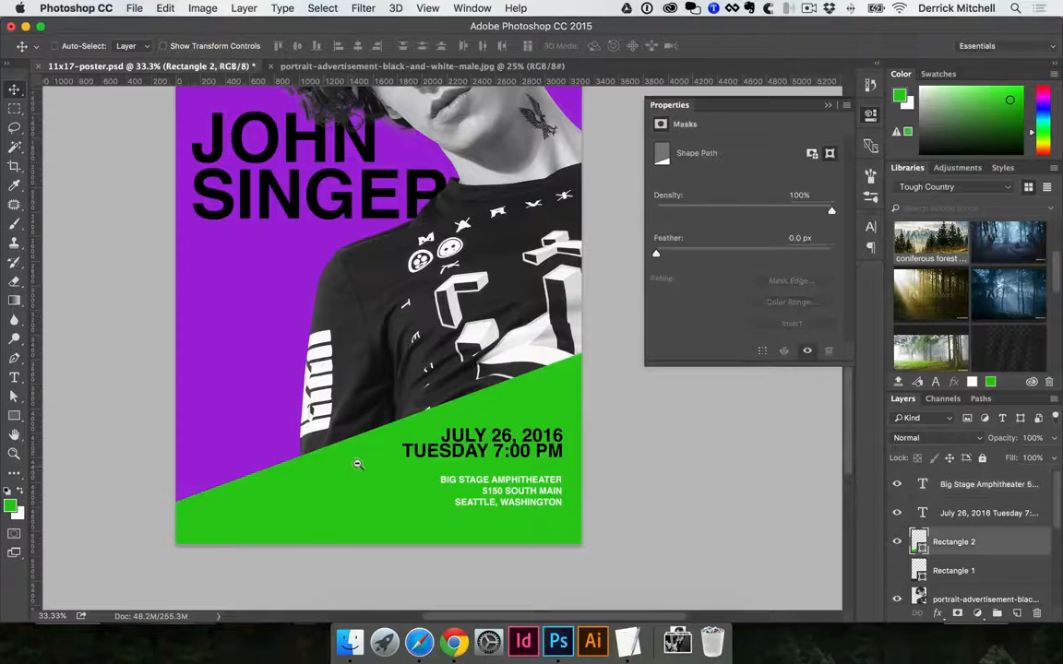
key(super+minus)
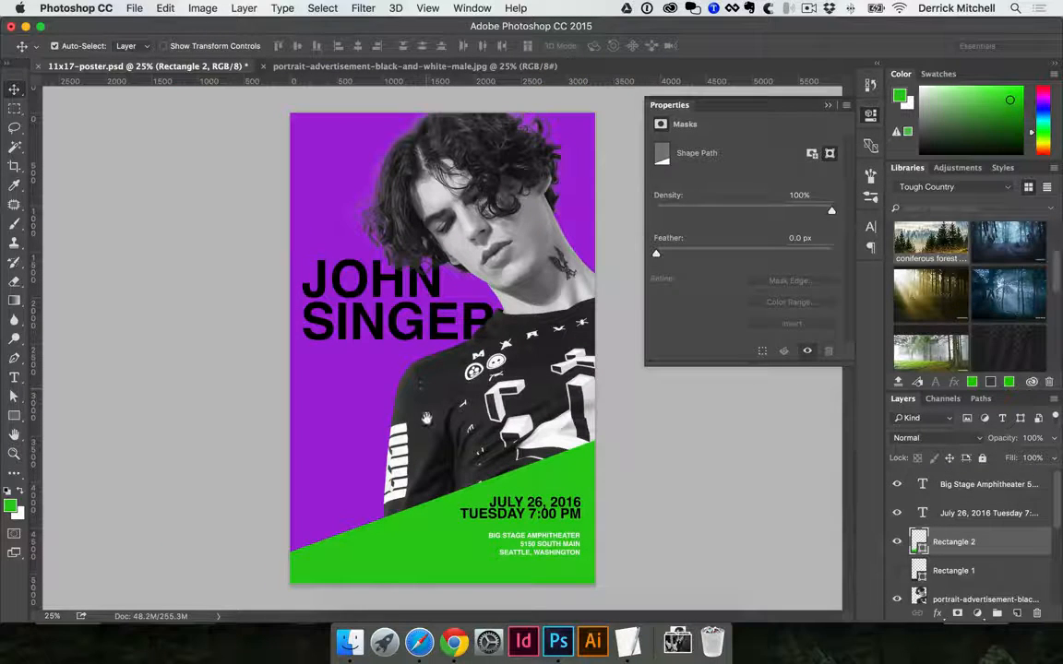